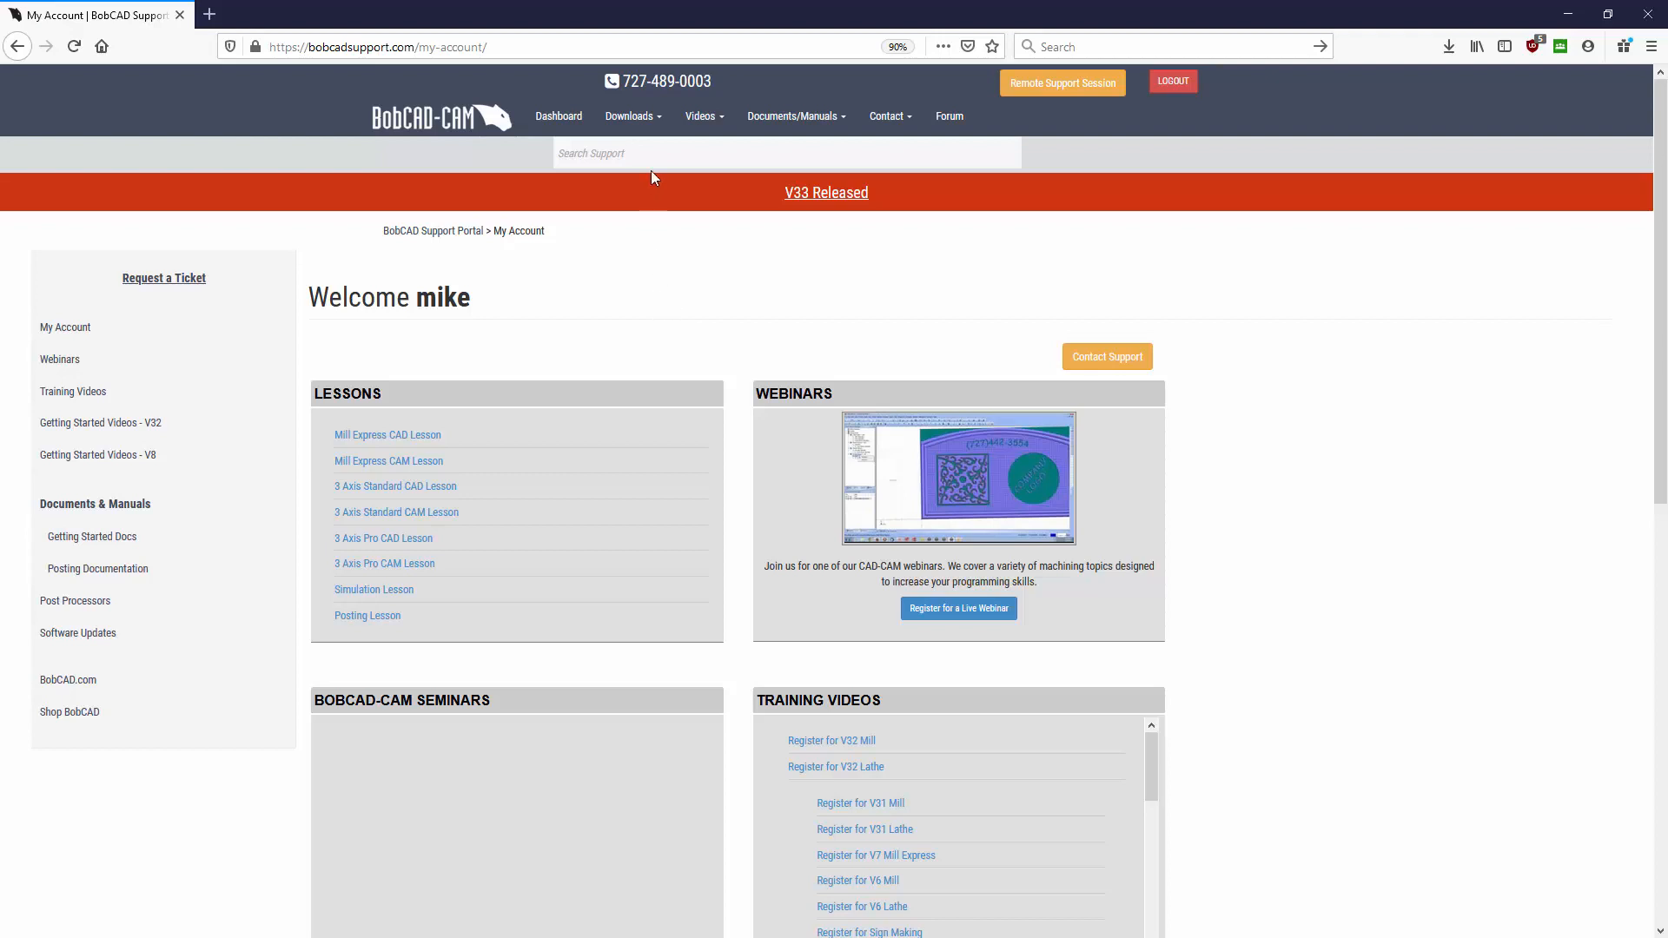
- Go to the Post Processor page under the Downloads menu
mouse_move(647, 127)
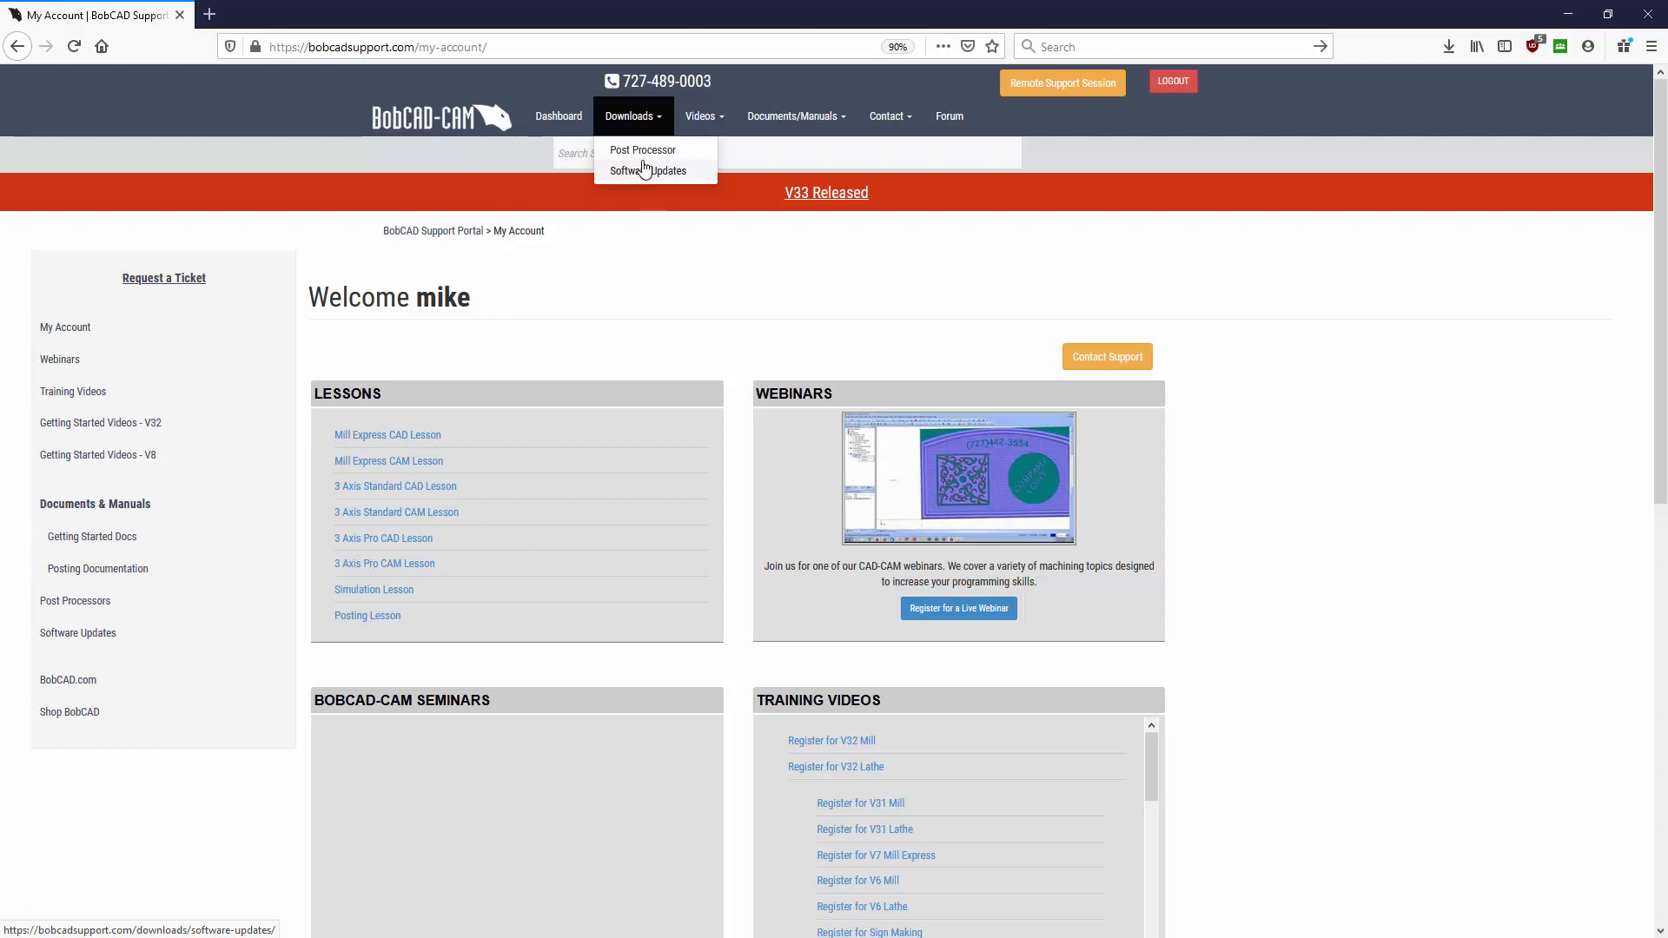
click(642, 153)
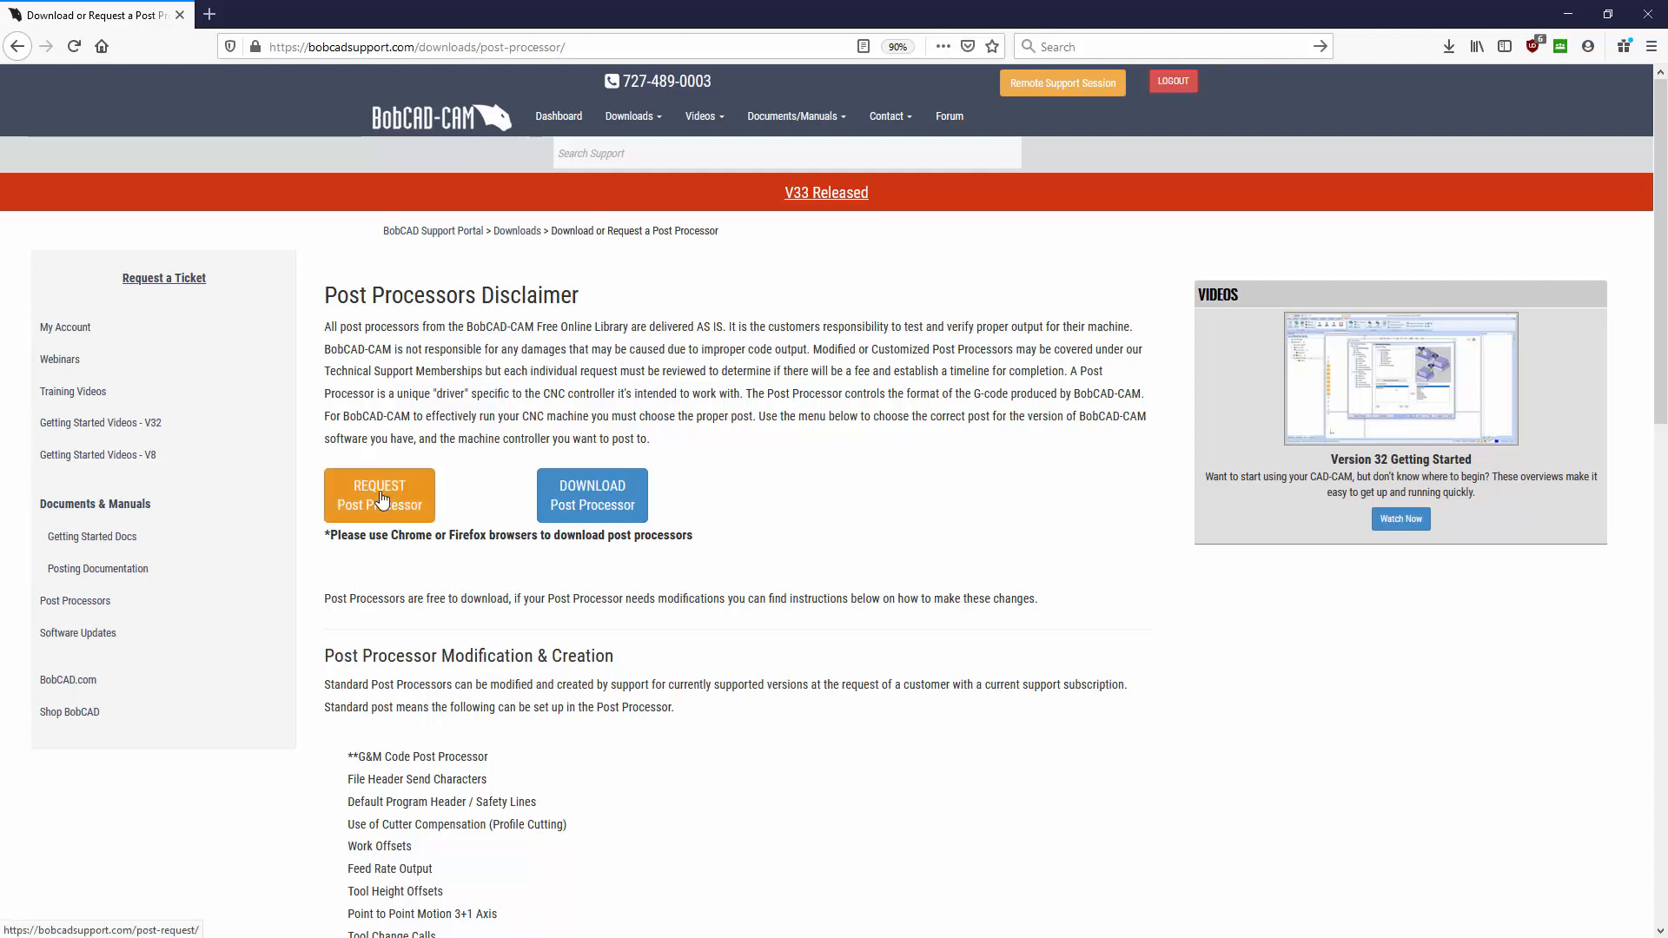
- Launch the DOWNLOAD Post Processor wizard from the disclaimer page
click(594, 495)
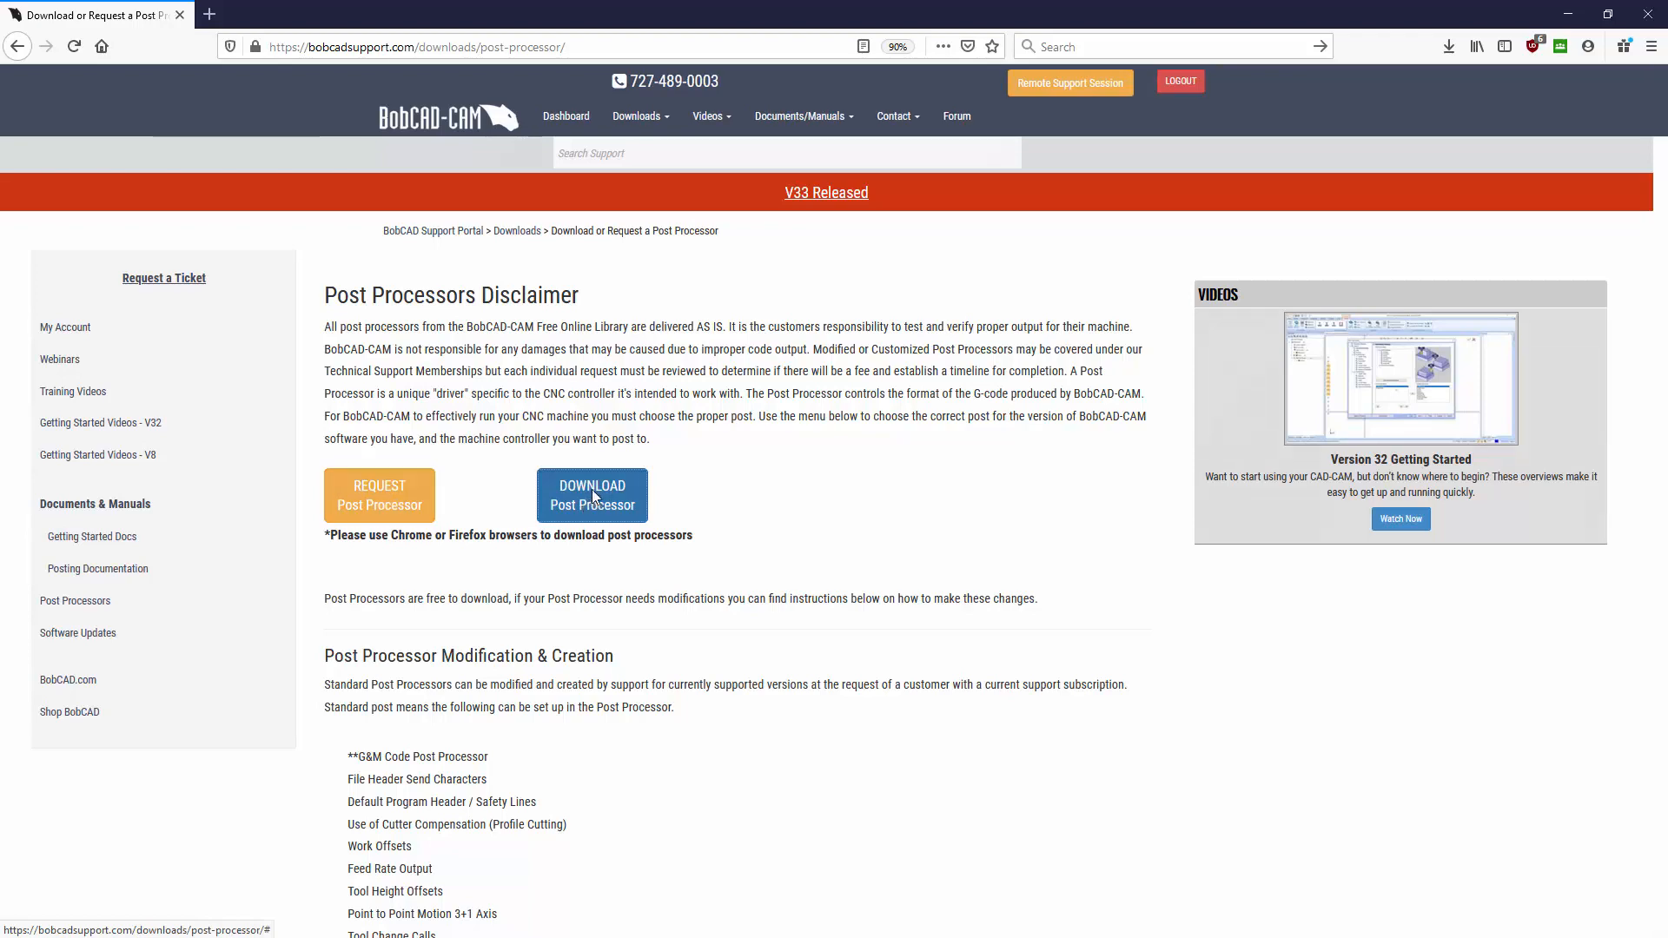
- Enter the customer ID, then pick version BobCAD V31-V33 and machine type Mill-Router
click(728, 209)
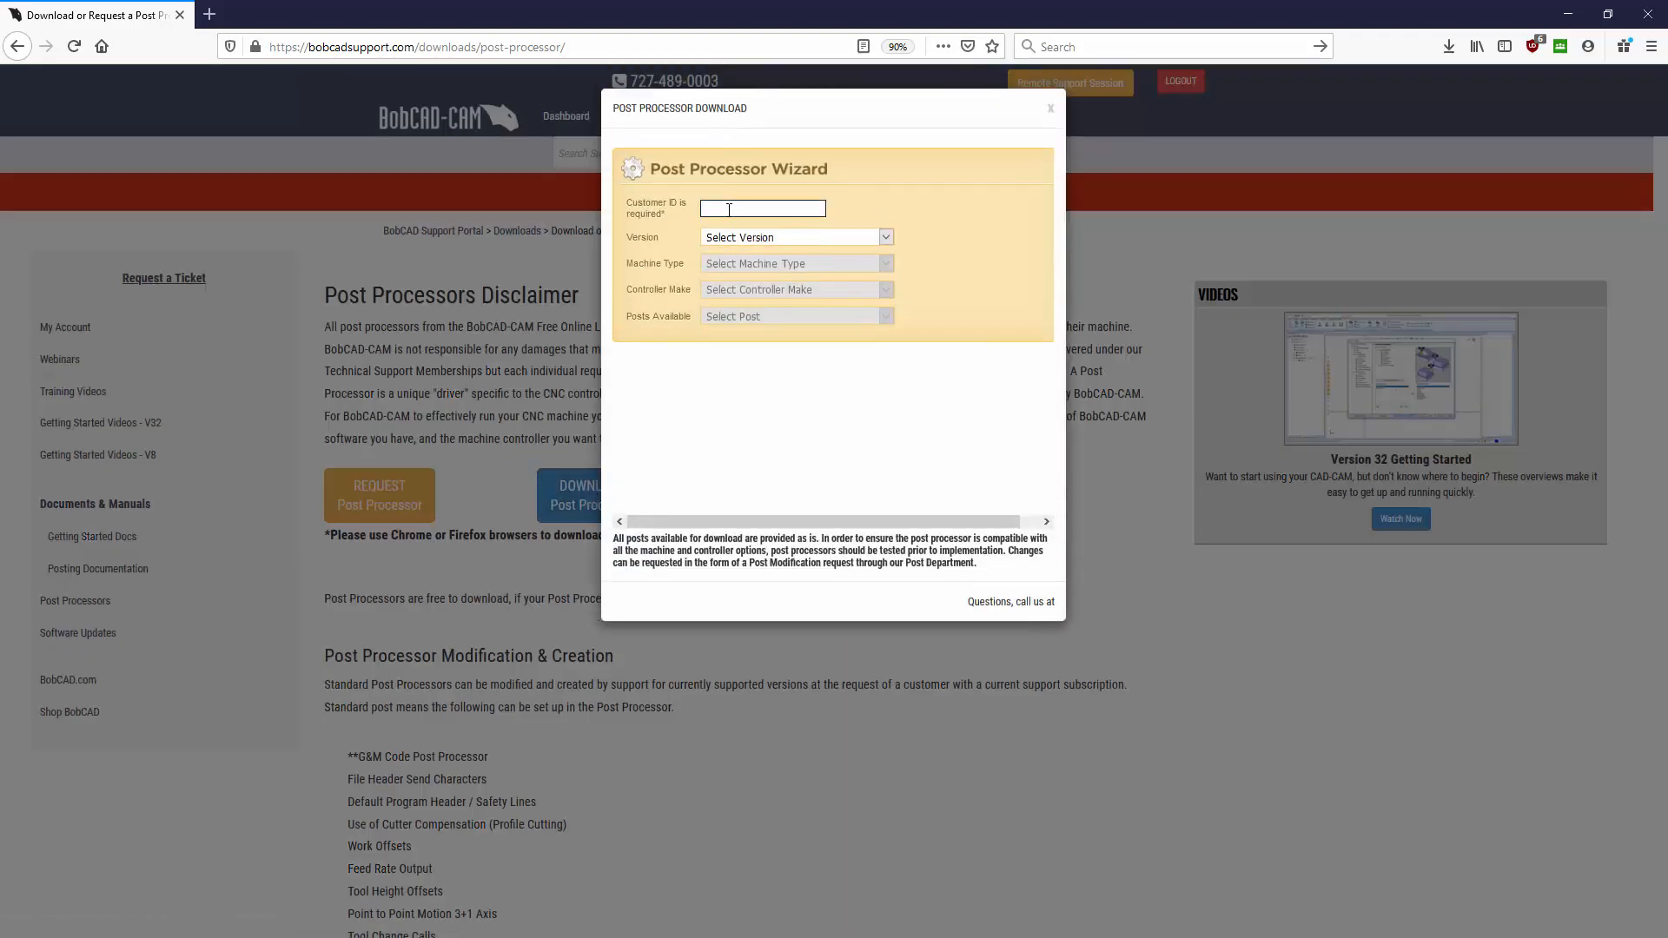
click(753, 239)
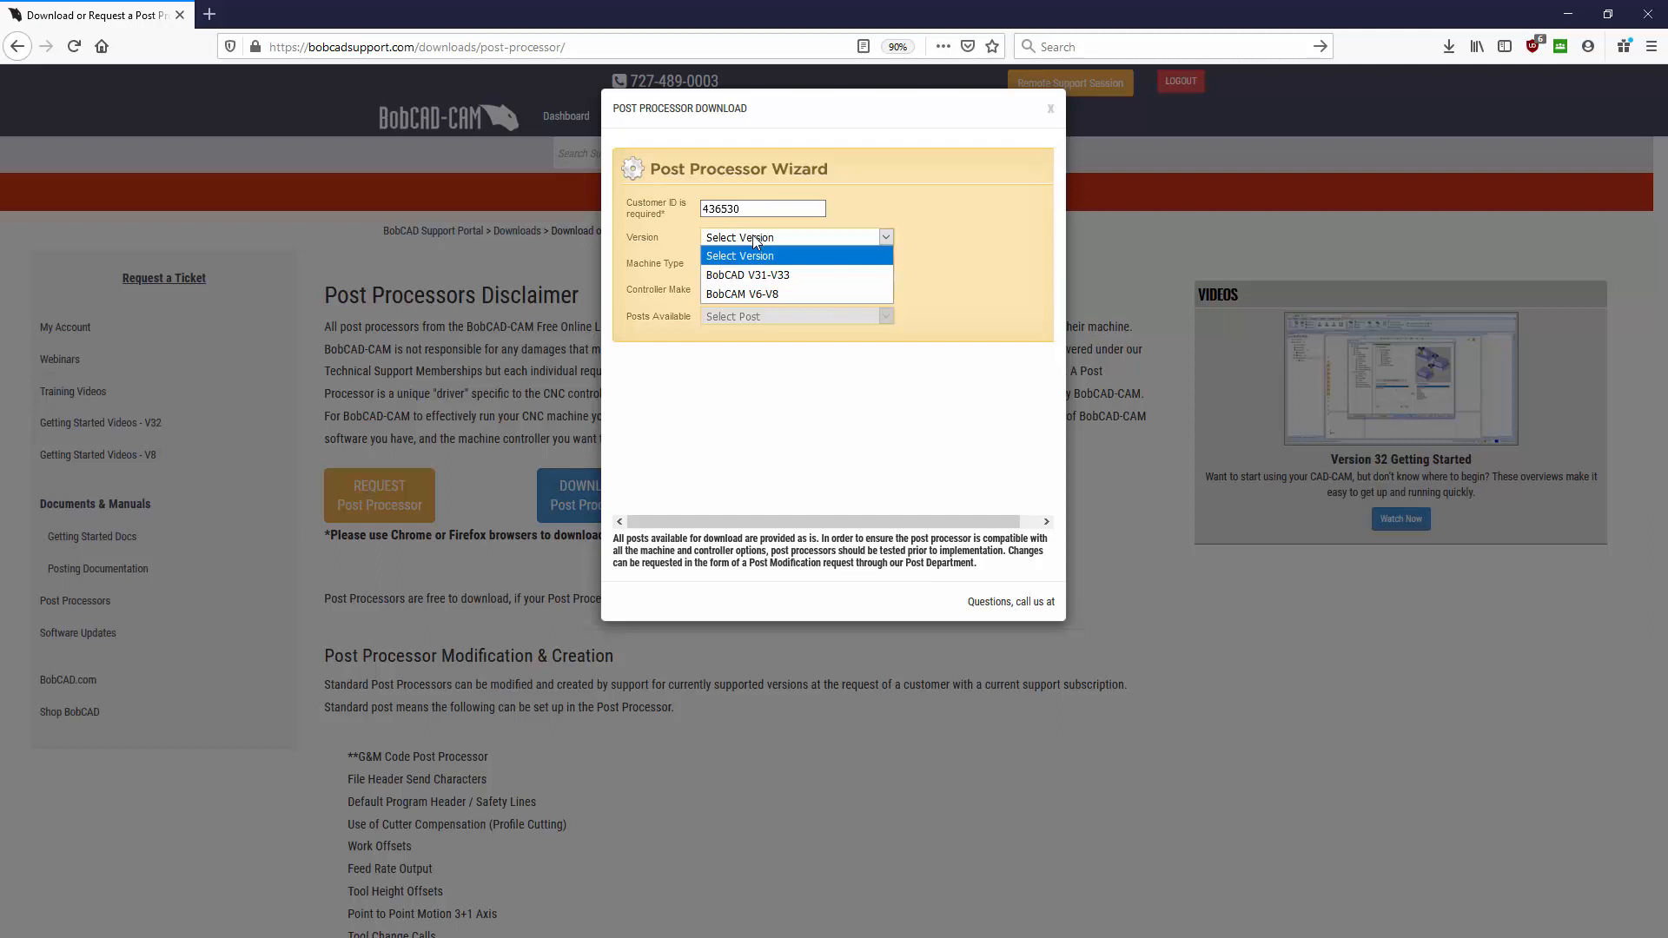
click(806, 277)
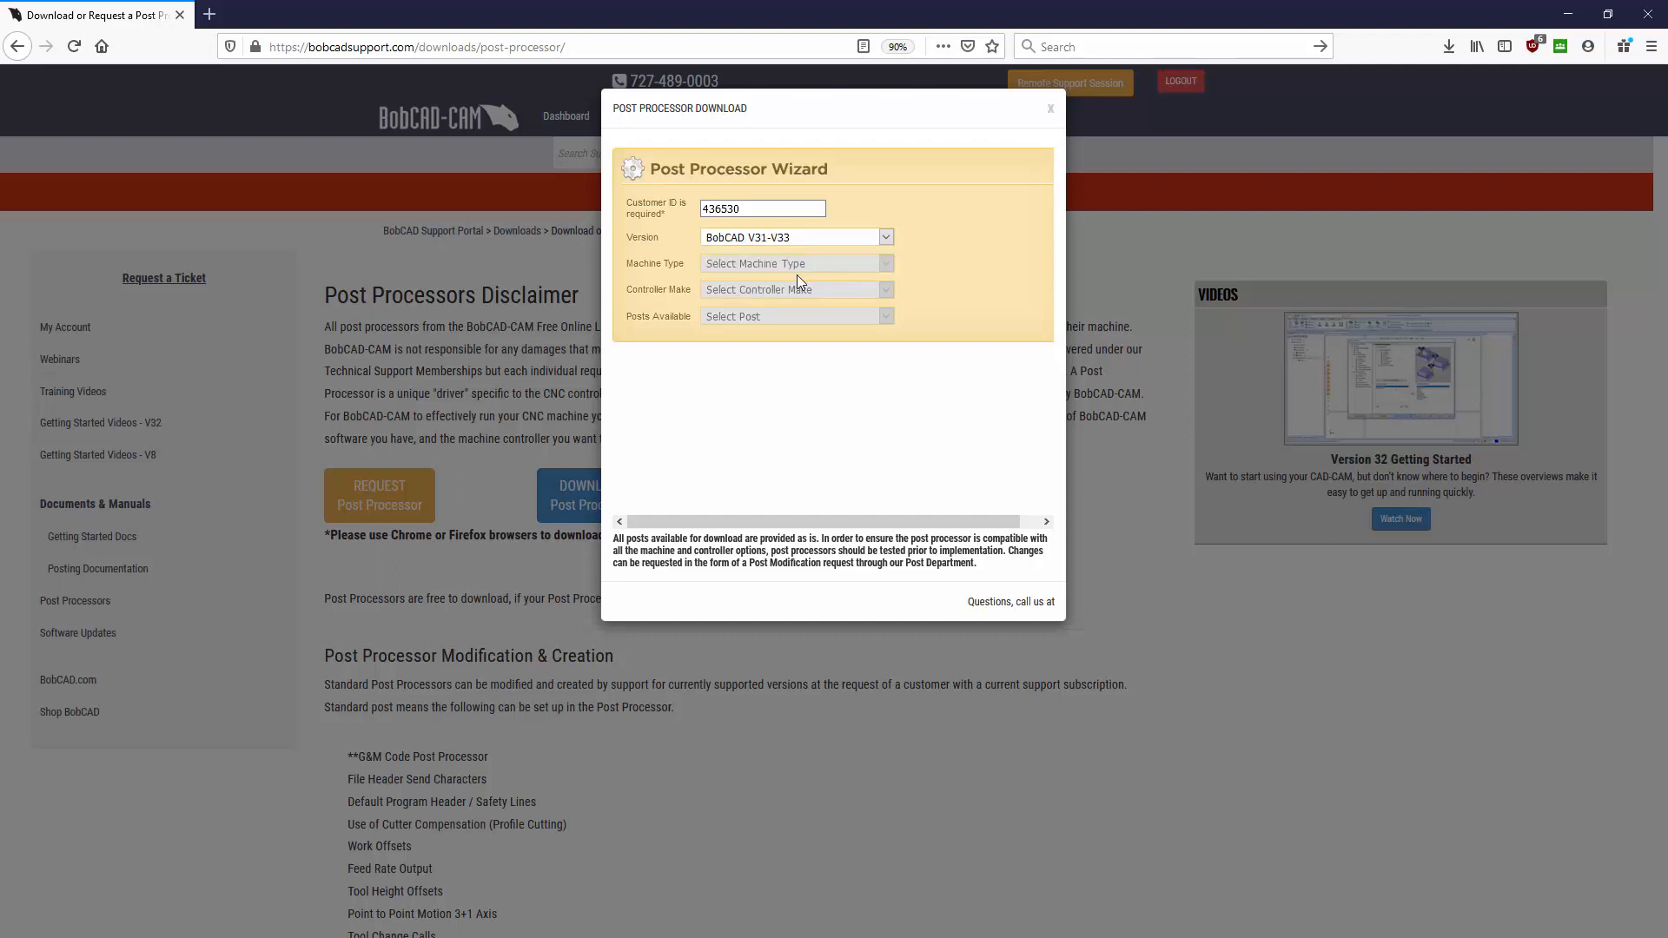
click(783, 265)
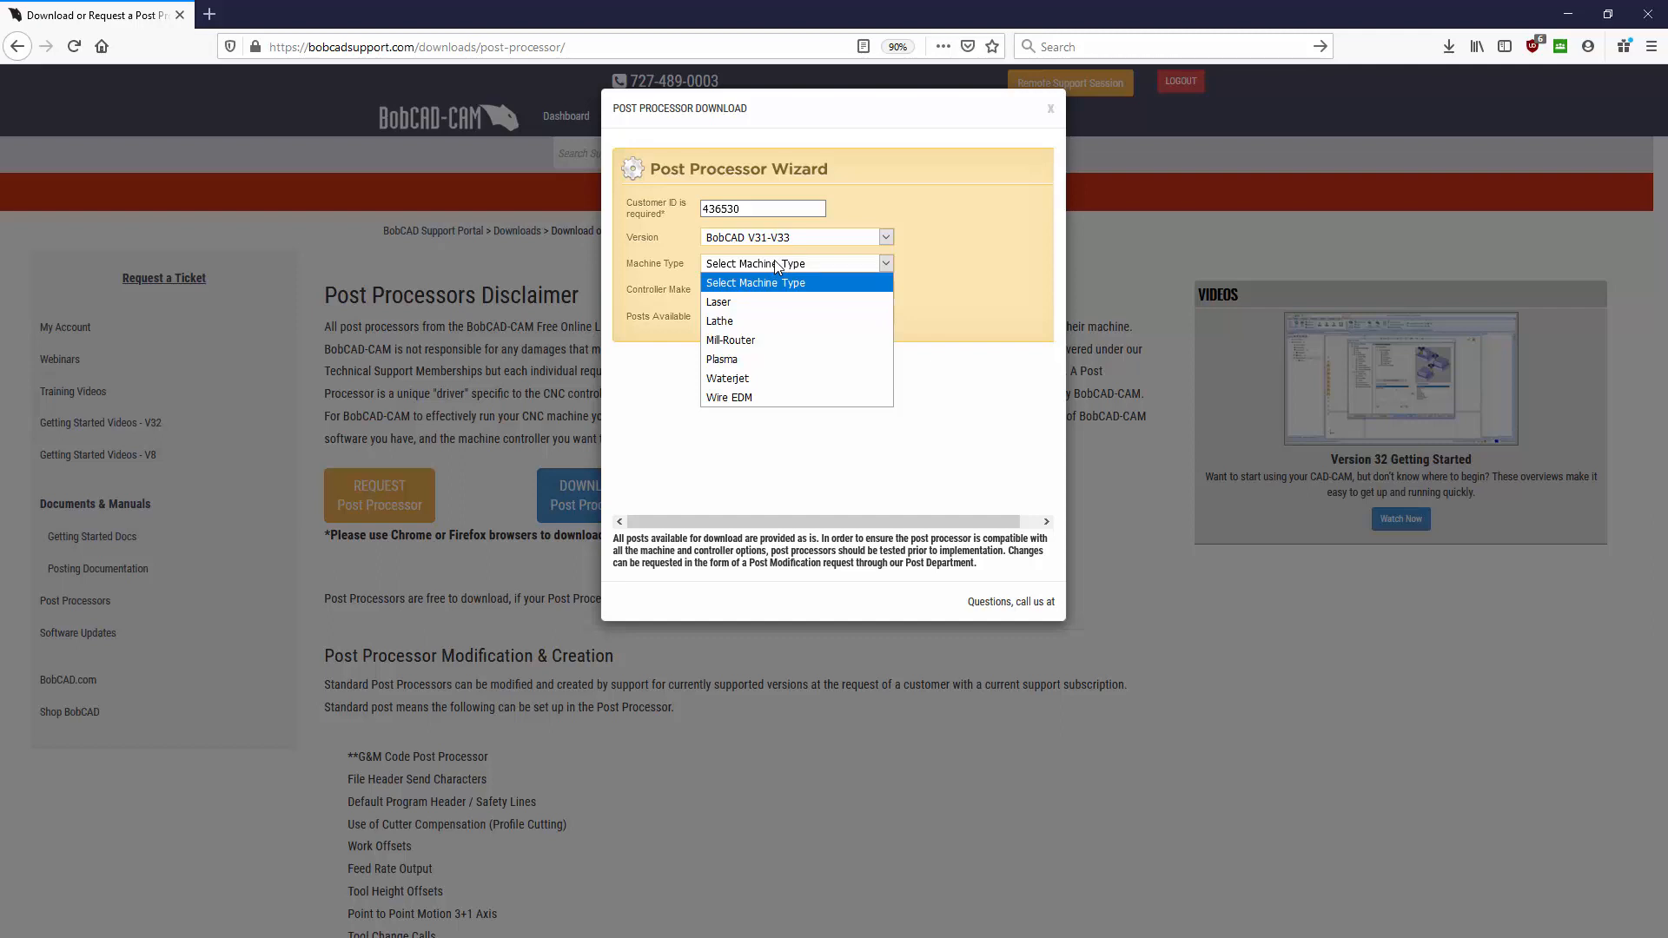
click(756, 336)
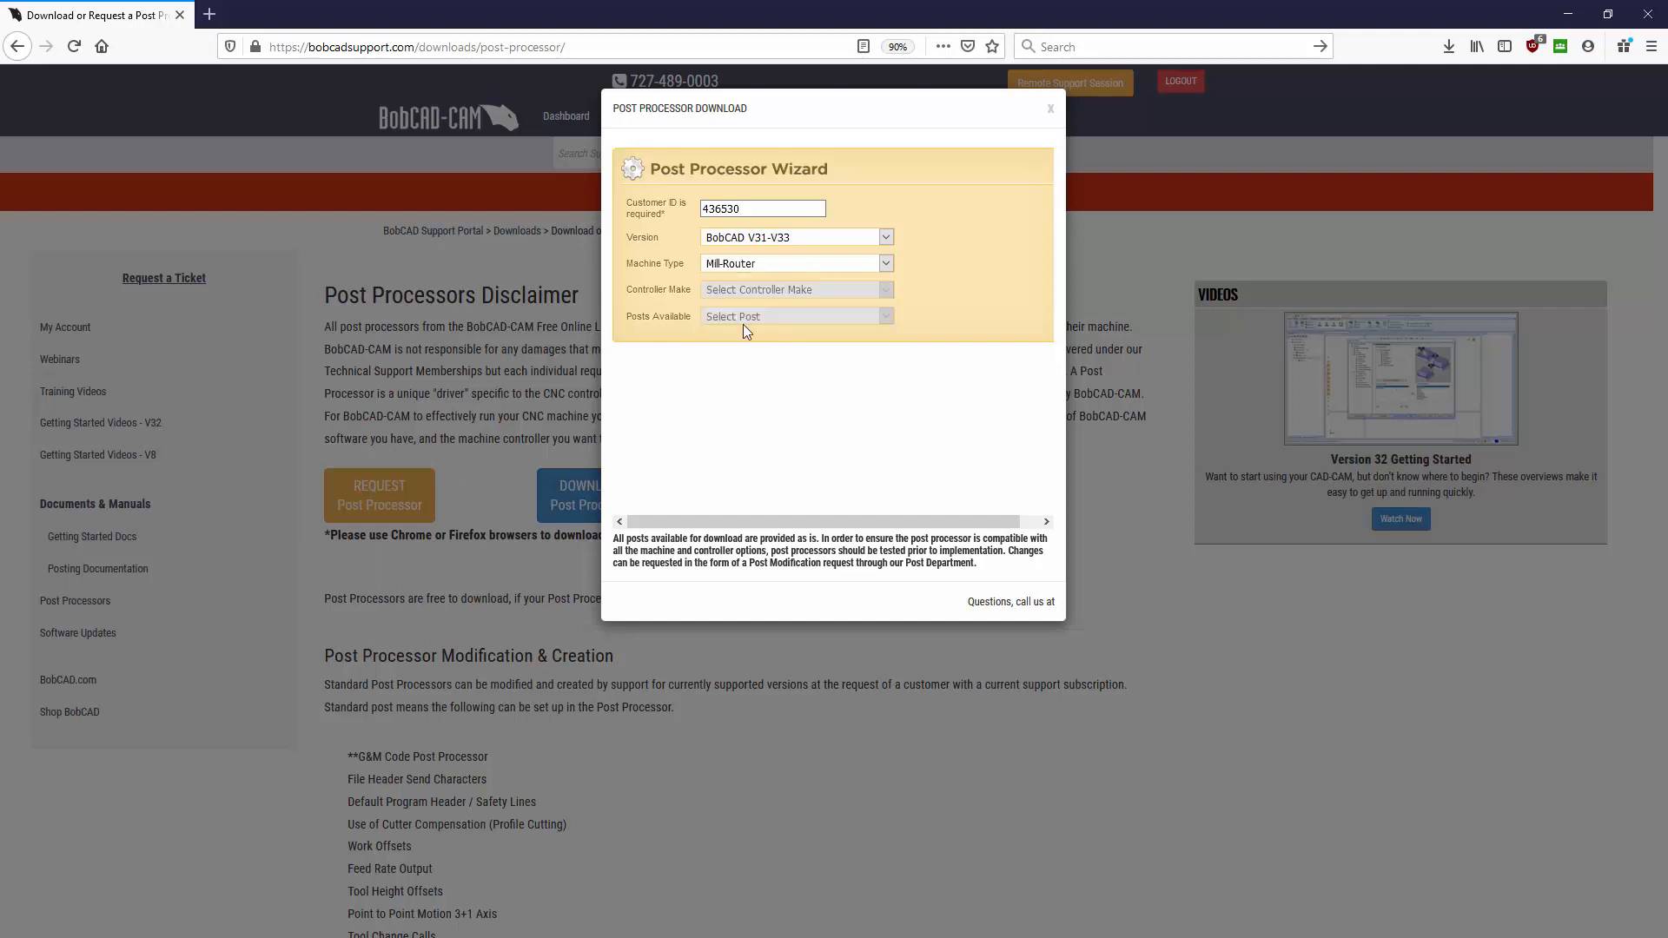
- Browse the posts available for the Haas and Fanuc controller makes
click(758, 290)
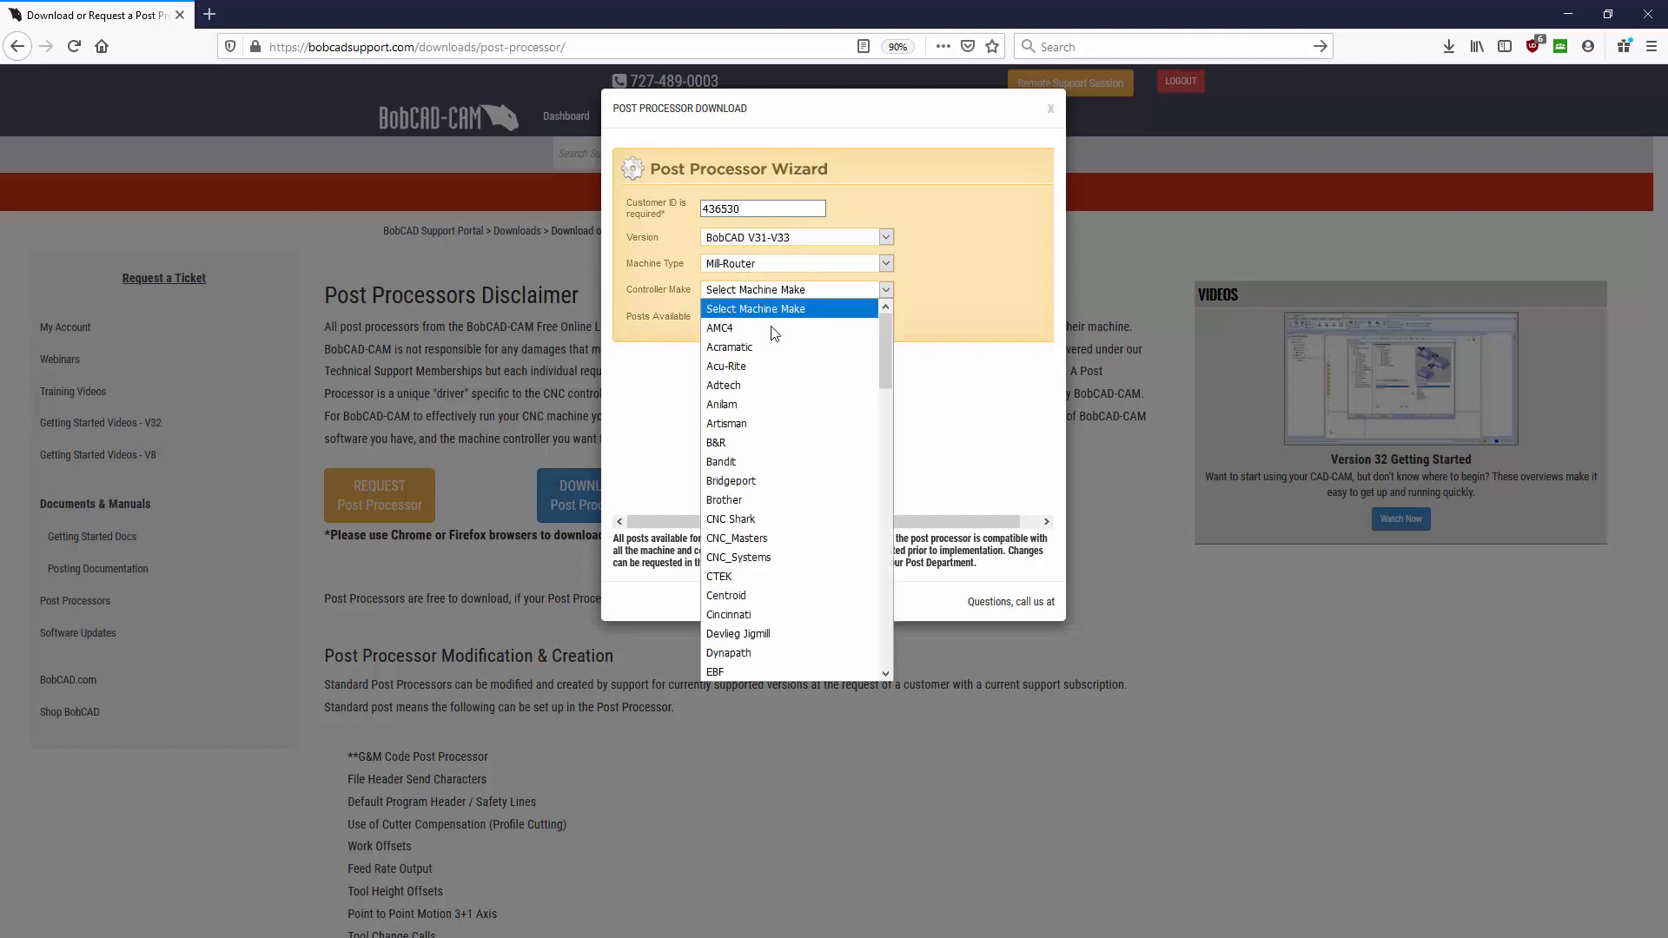
scroll(834, 395, down, 4)
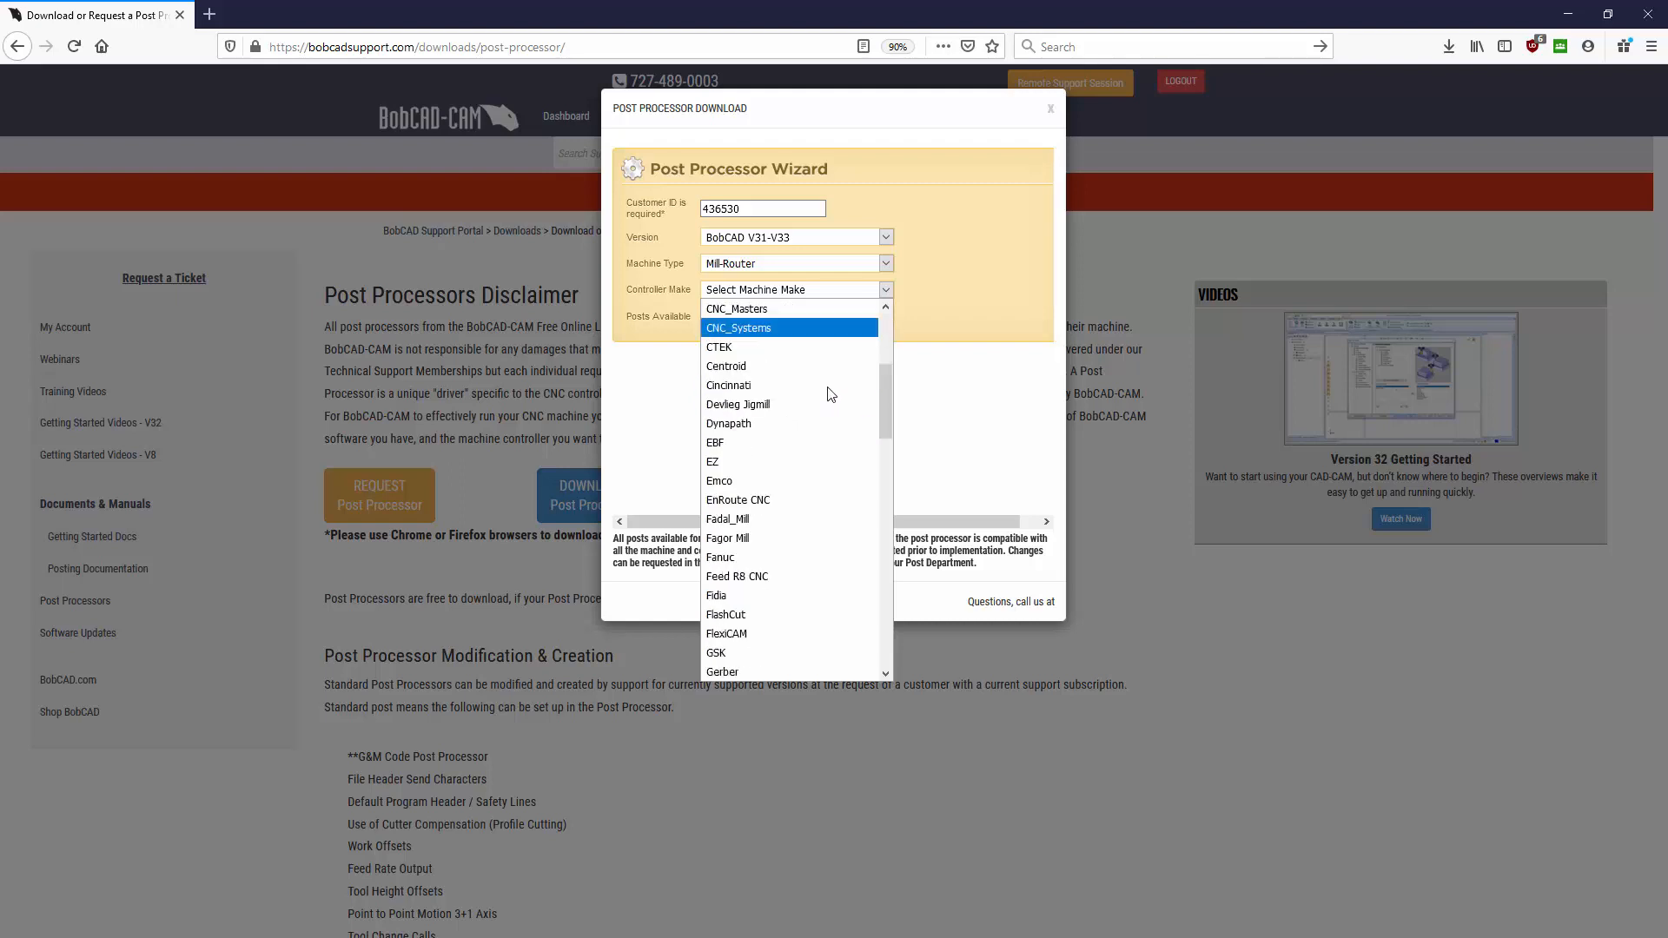
scroll(830, 391, down, 5)
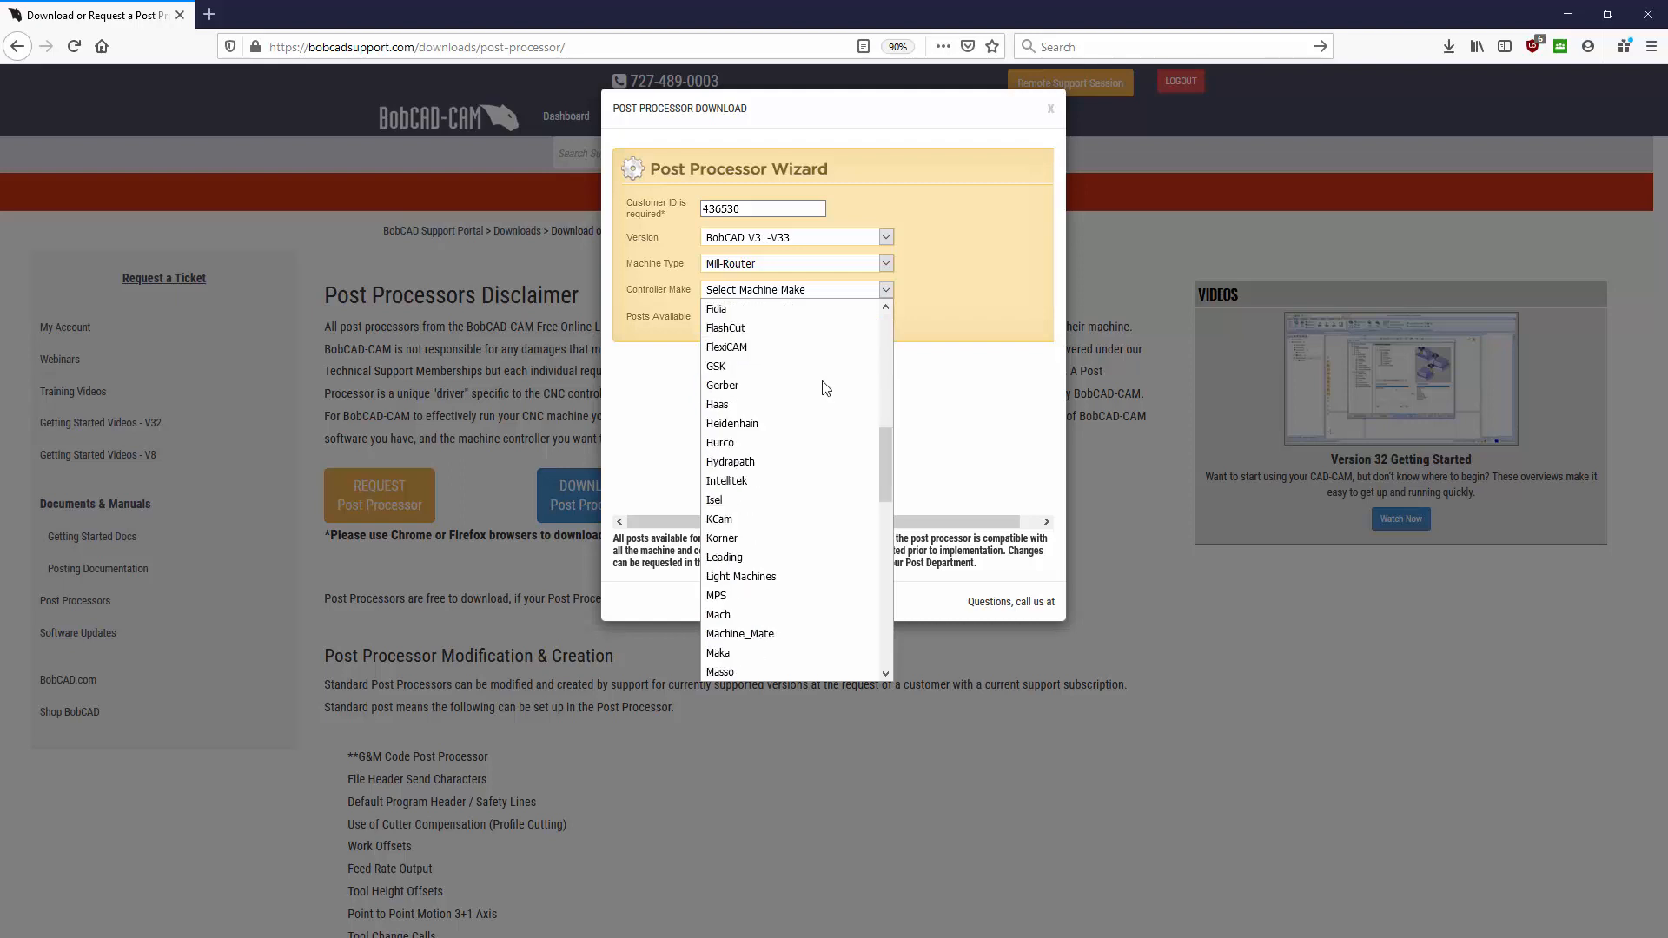
click(733, 408)
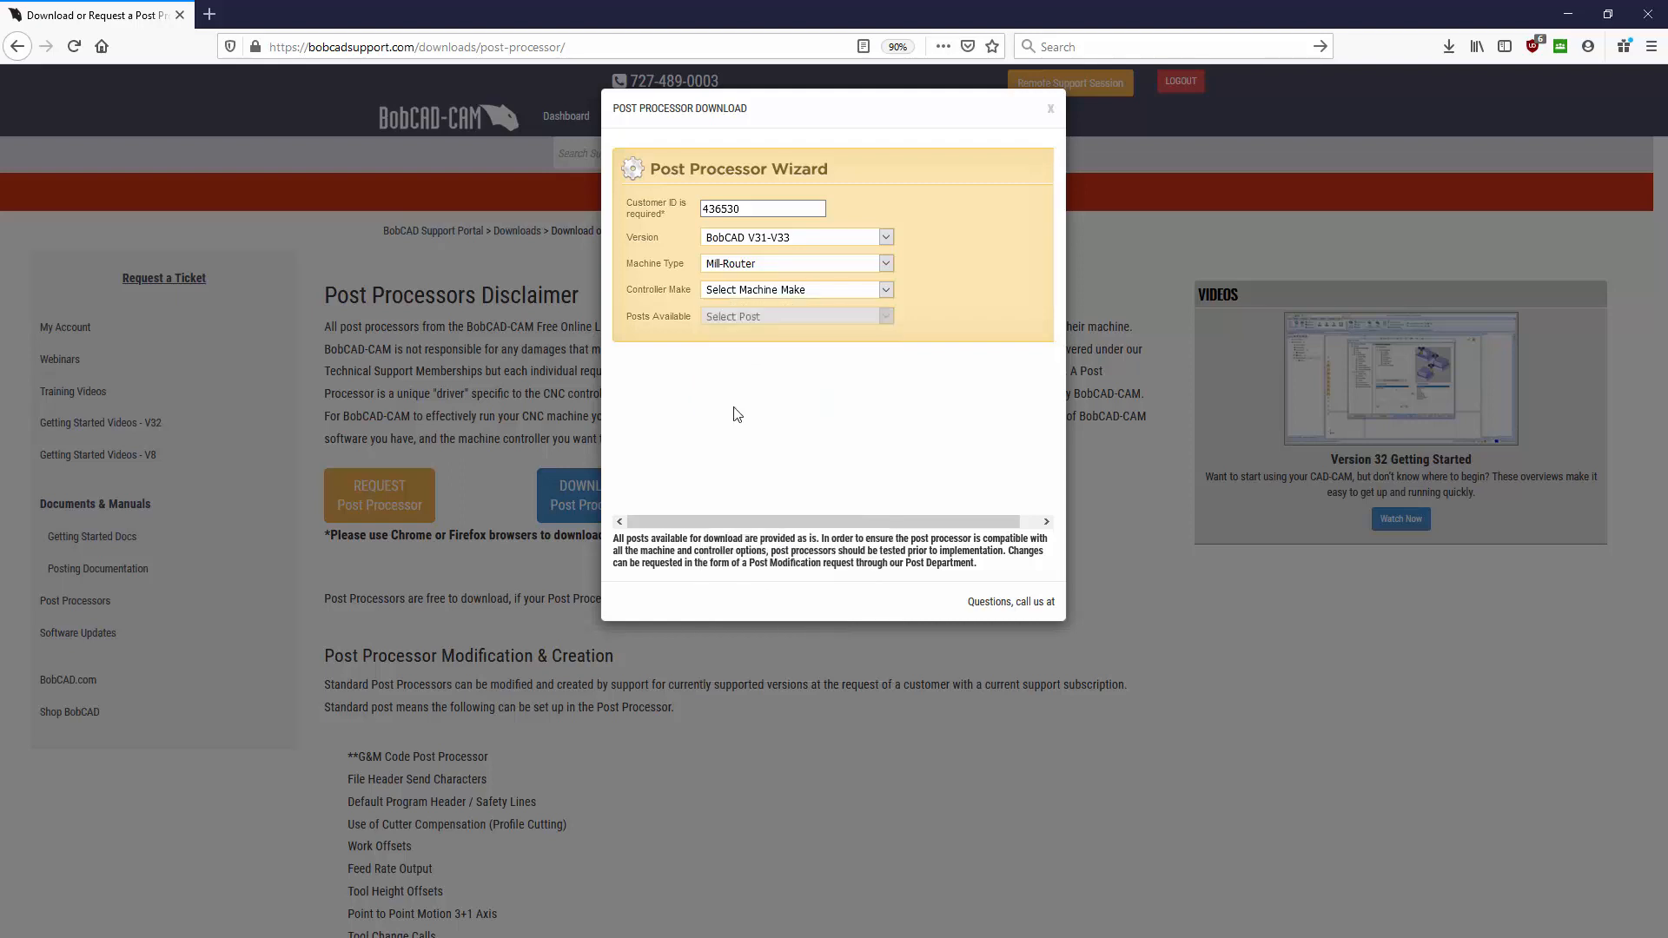
click(775, 318)
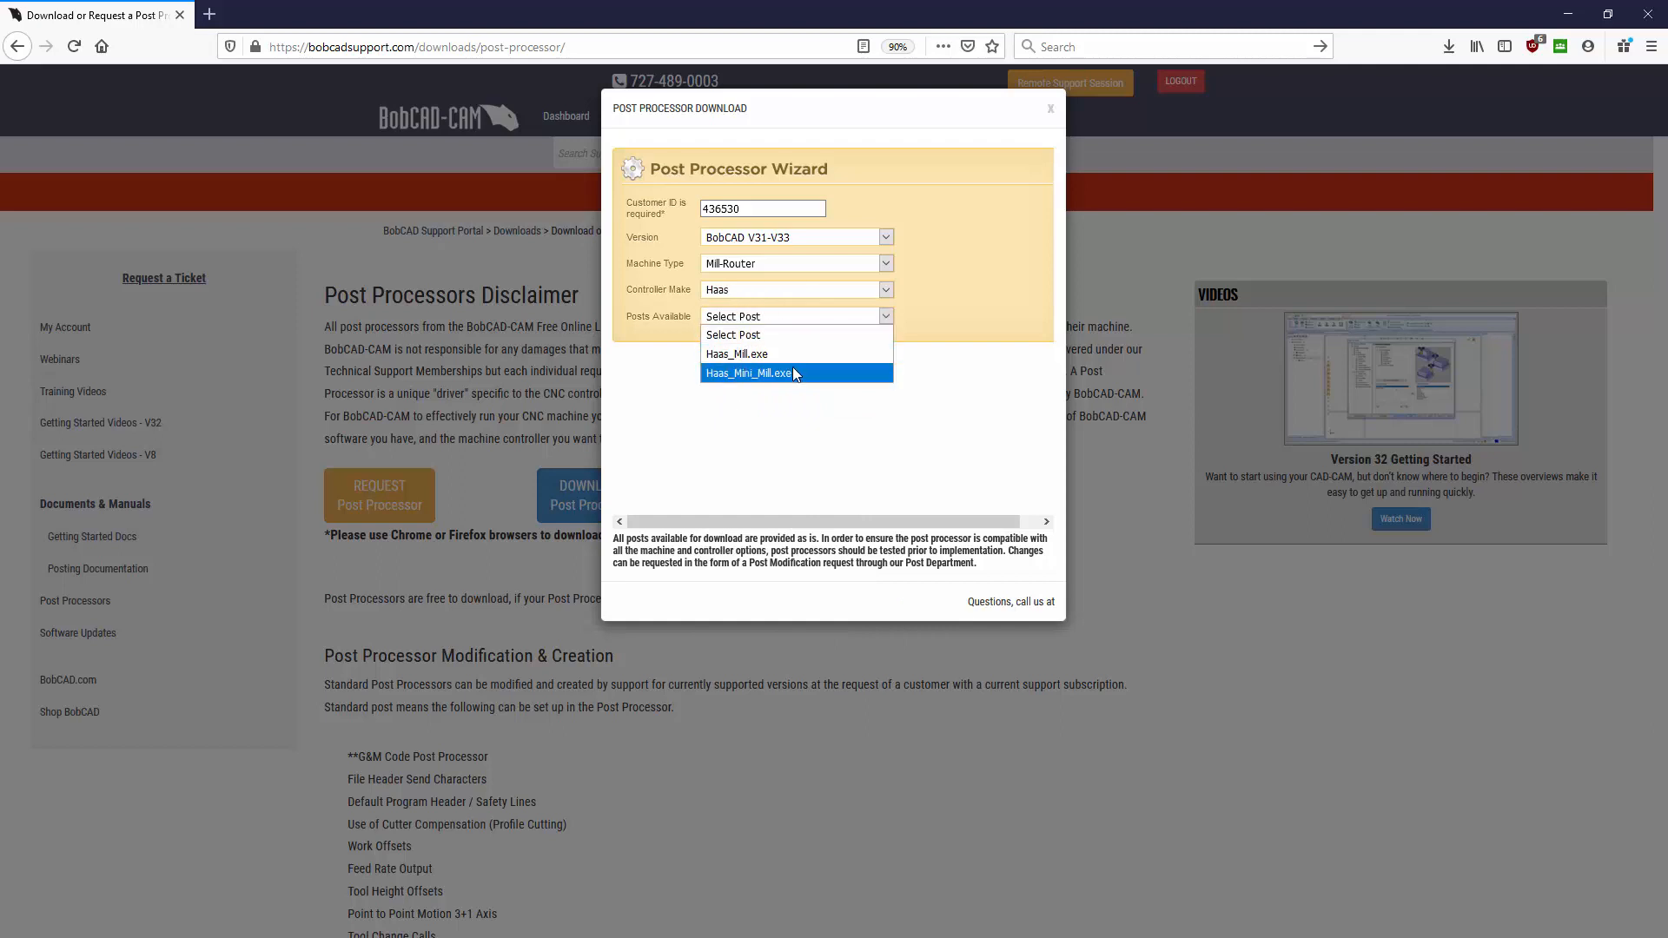
click(772, 315)
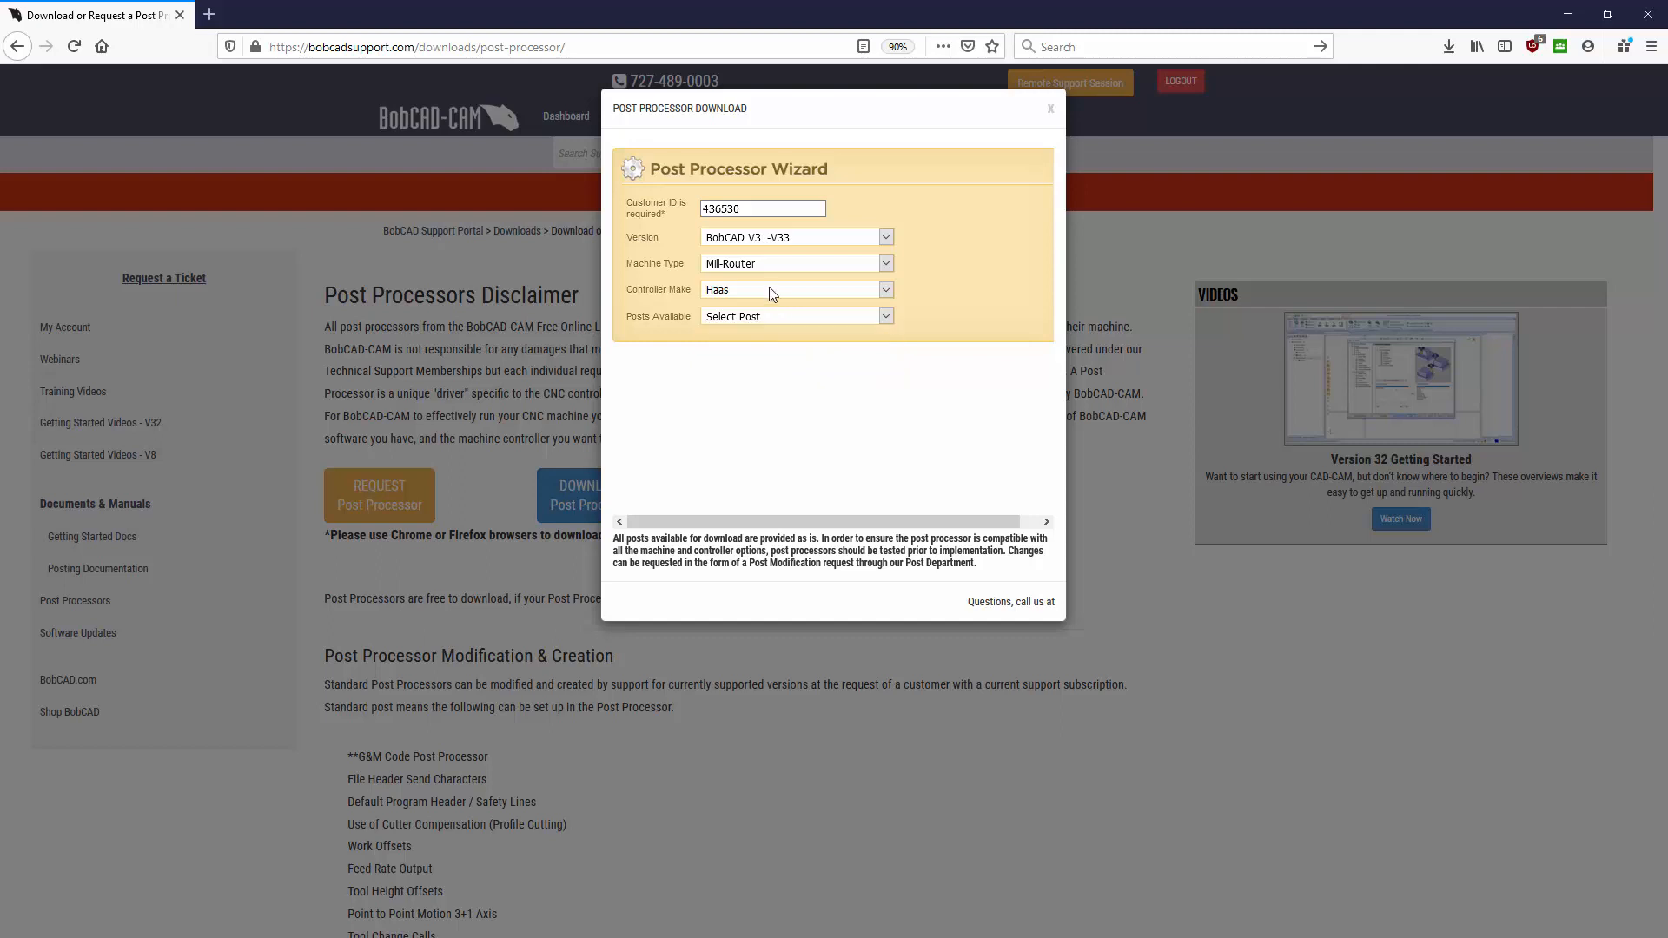
click(772, 294)
scroll(763, 391, up, 3)
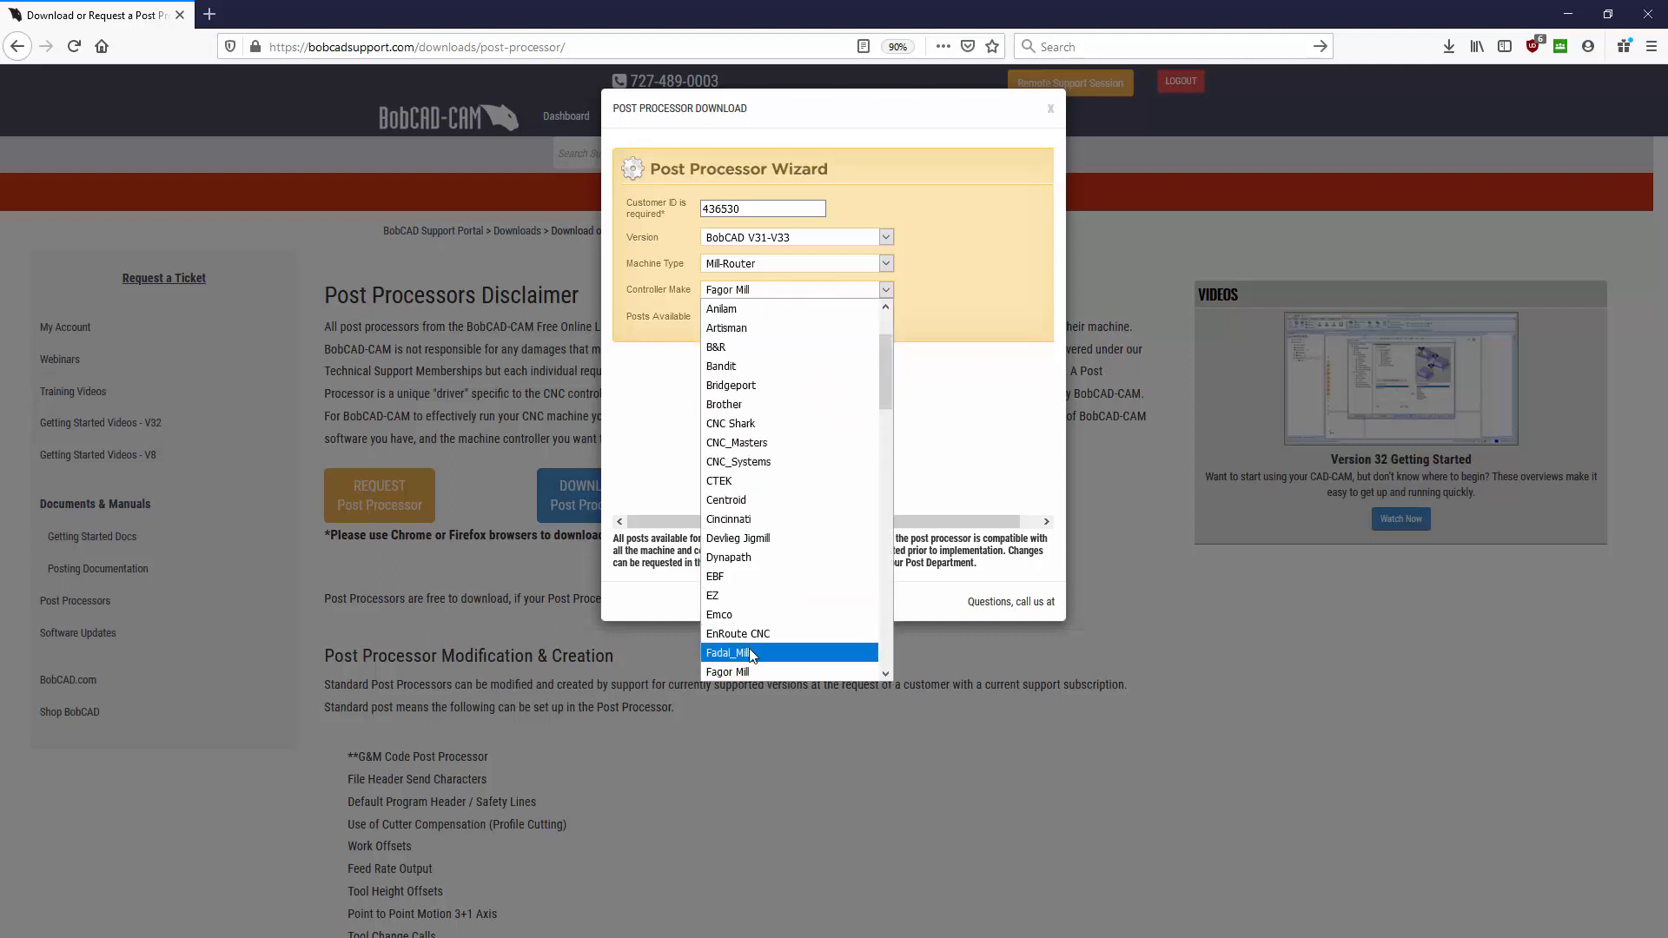
scroll(752, 652, down, 2)
click(742, 632)
click(771, 317)
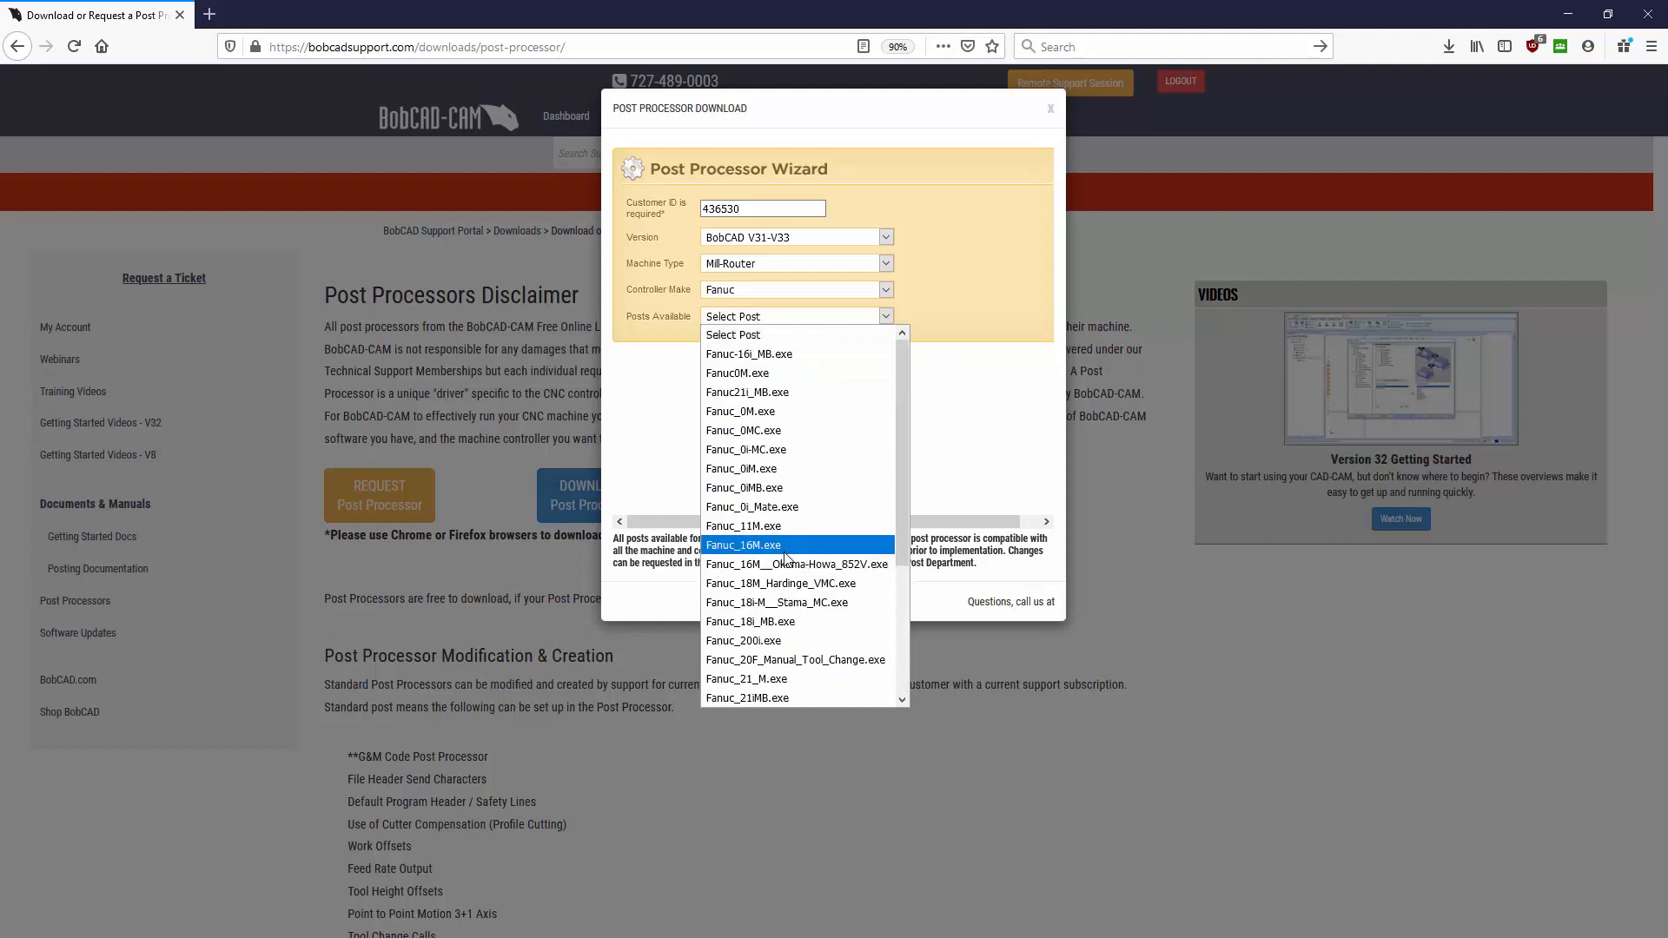
click(971, 426)
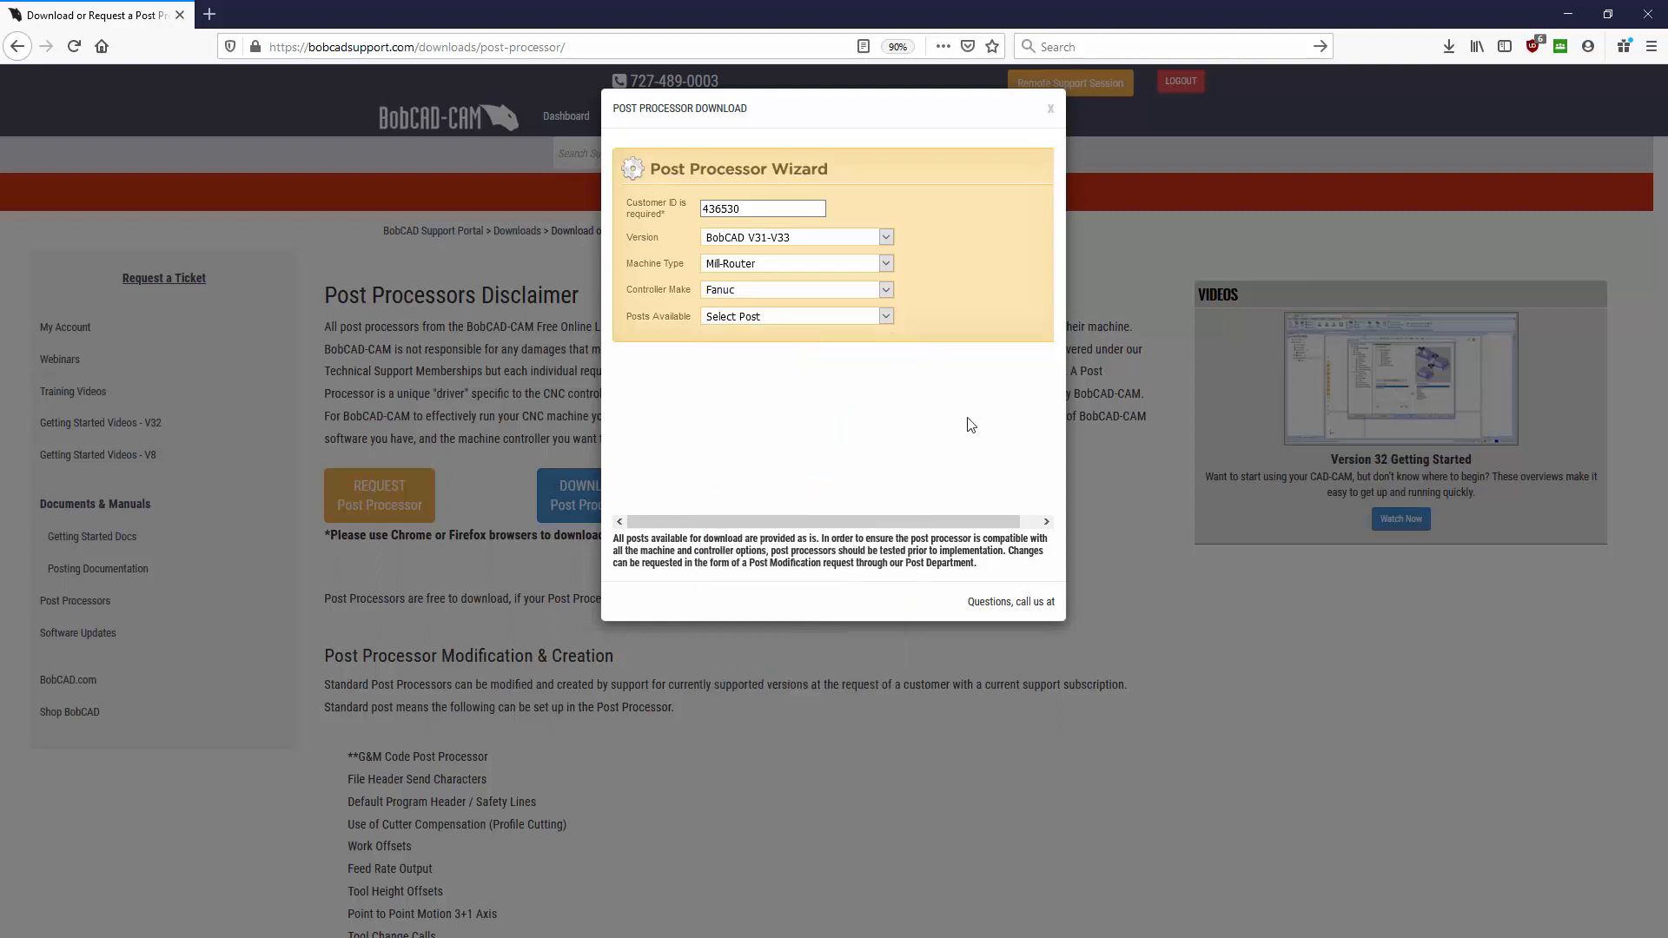
- Set the controller make back to Haas and select the Haas_Mill.exe post
click(805, 290)
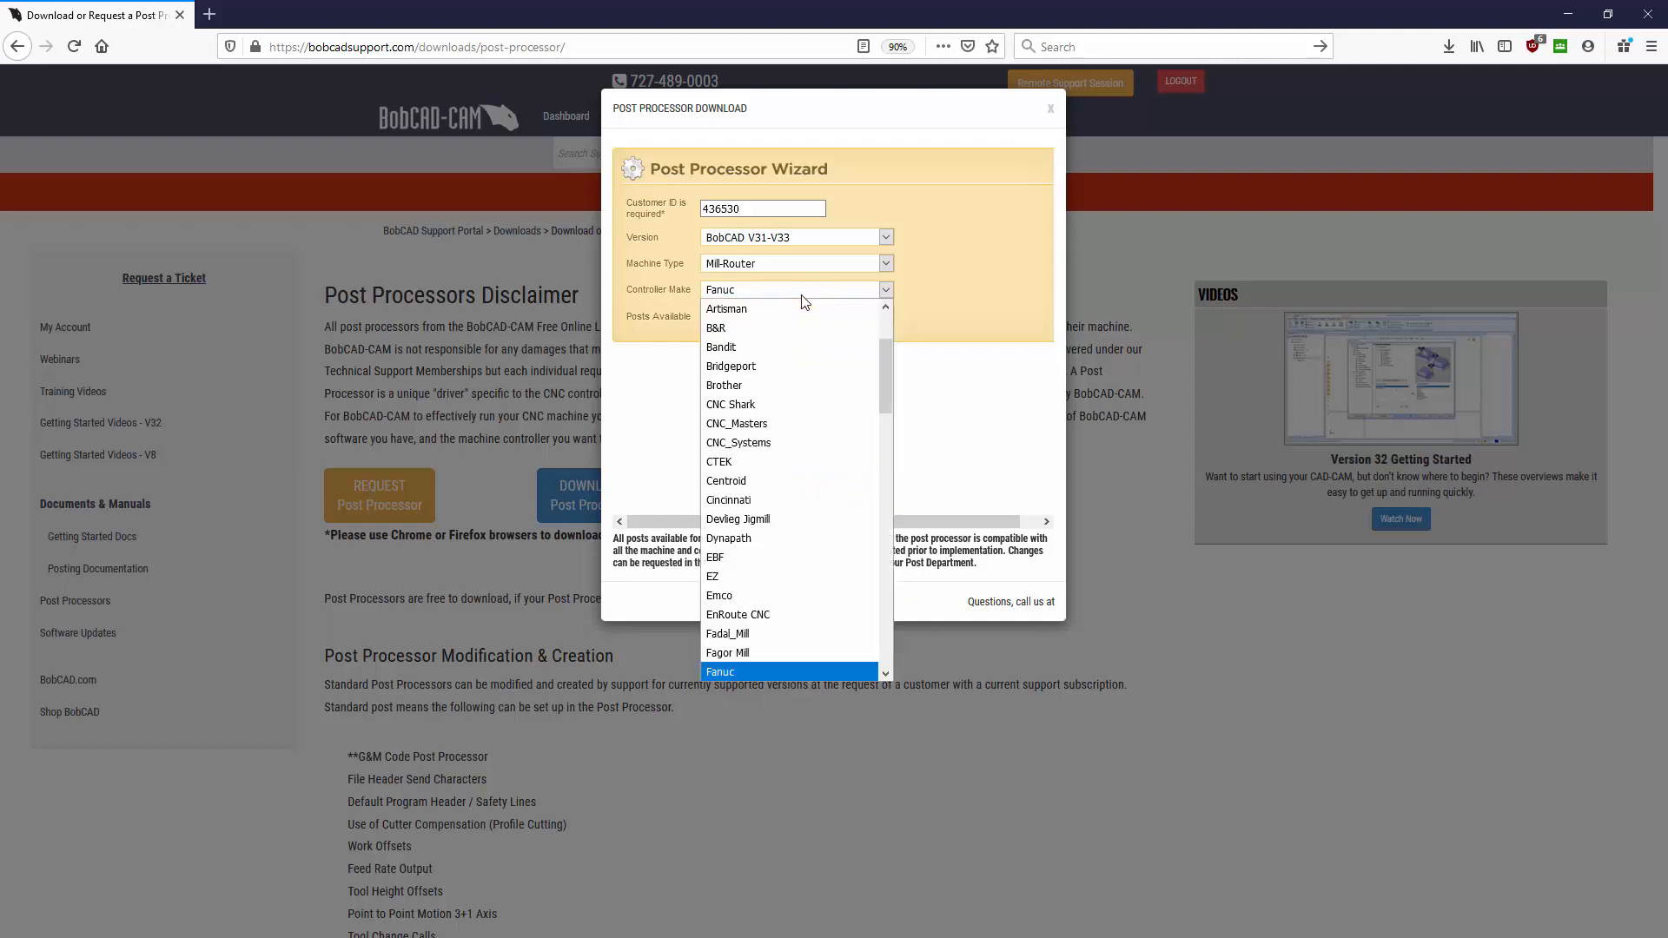
scroll(752, 578, down, 4)
click(752, 589)
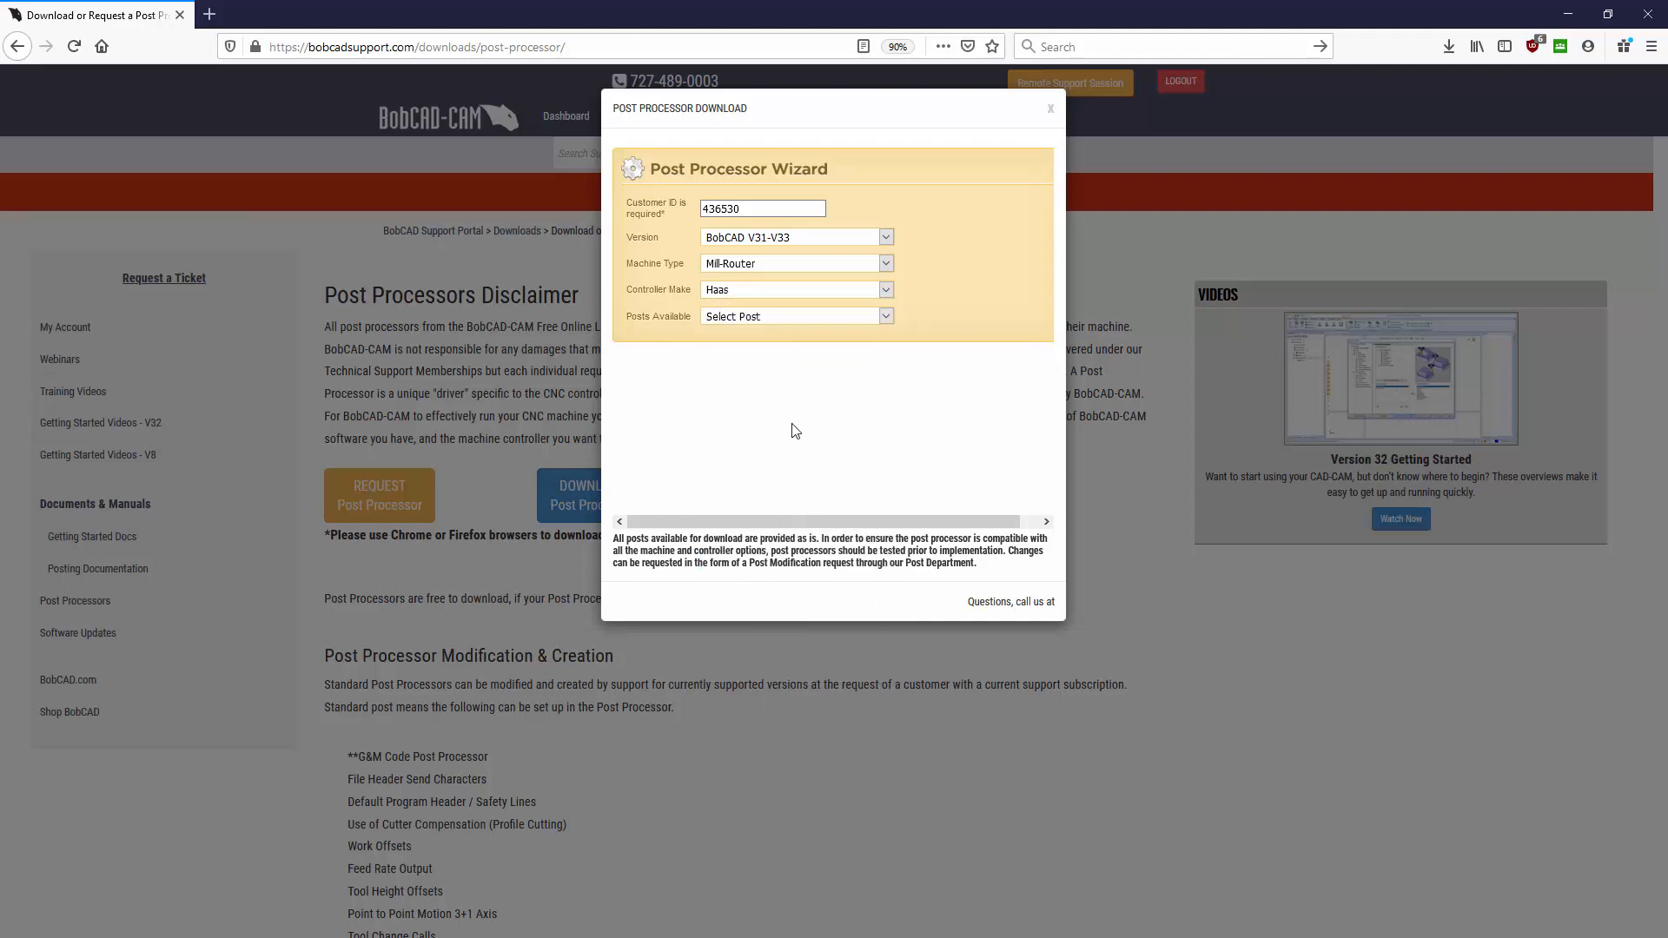
click(773, 320)
click(770, 356)
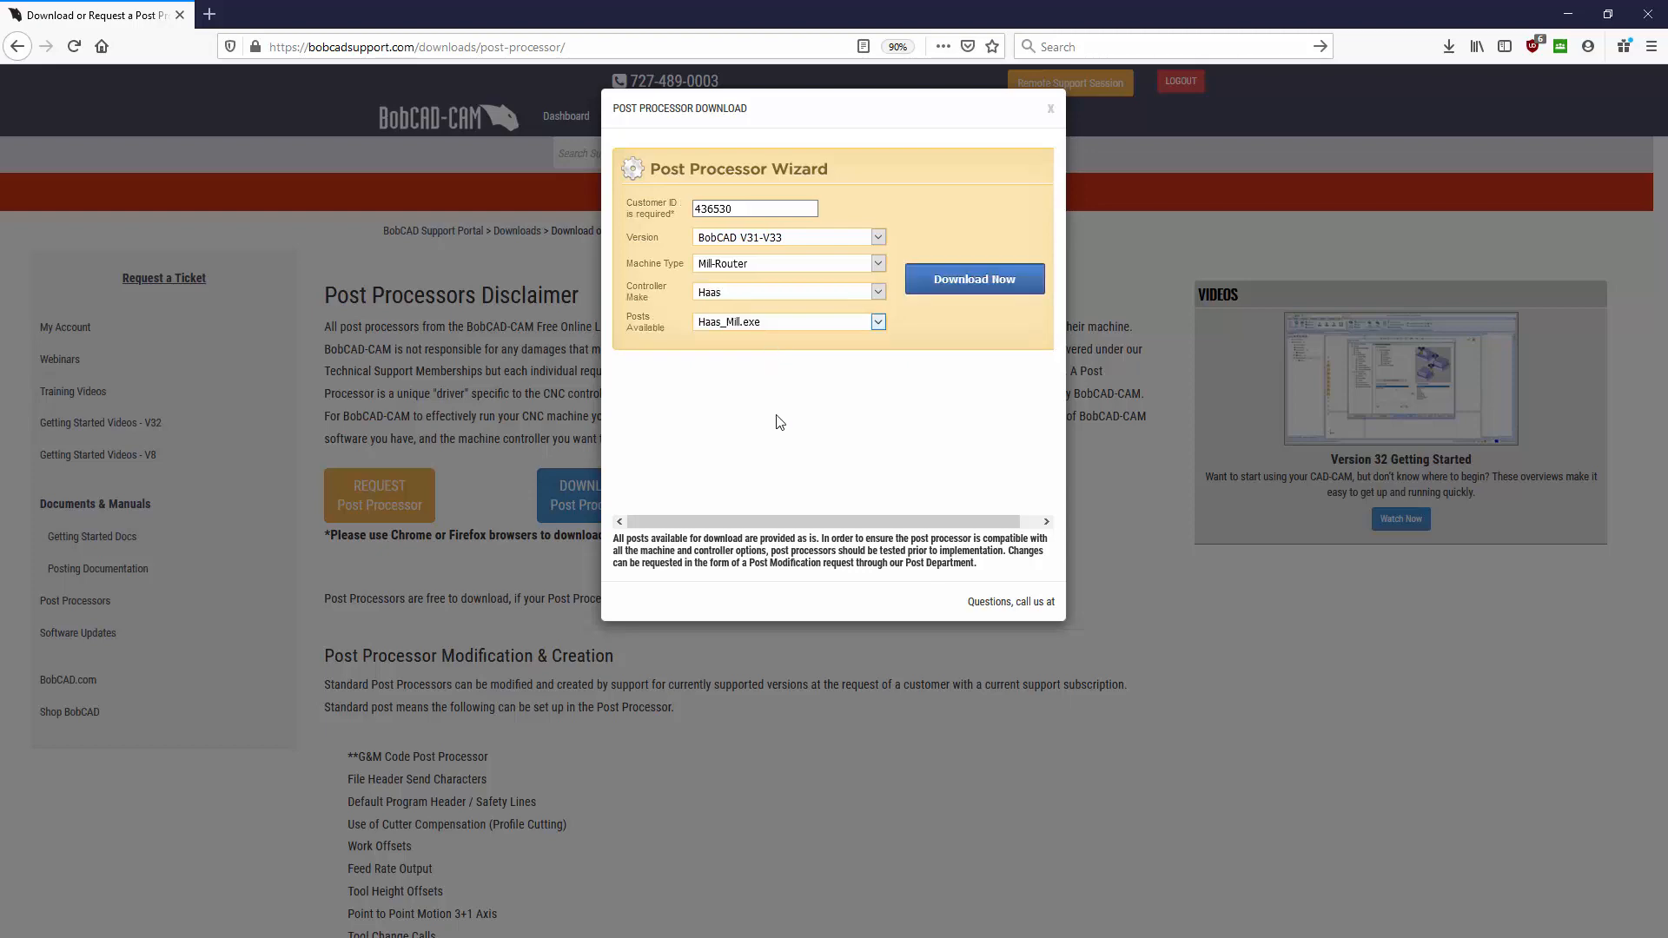
- Download and save Haas_Mill.exe, then close the post processor wizard
click(961, 283)
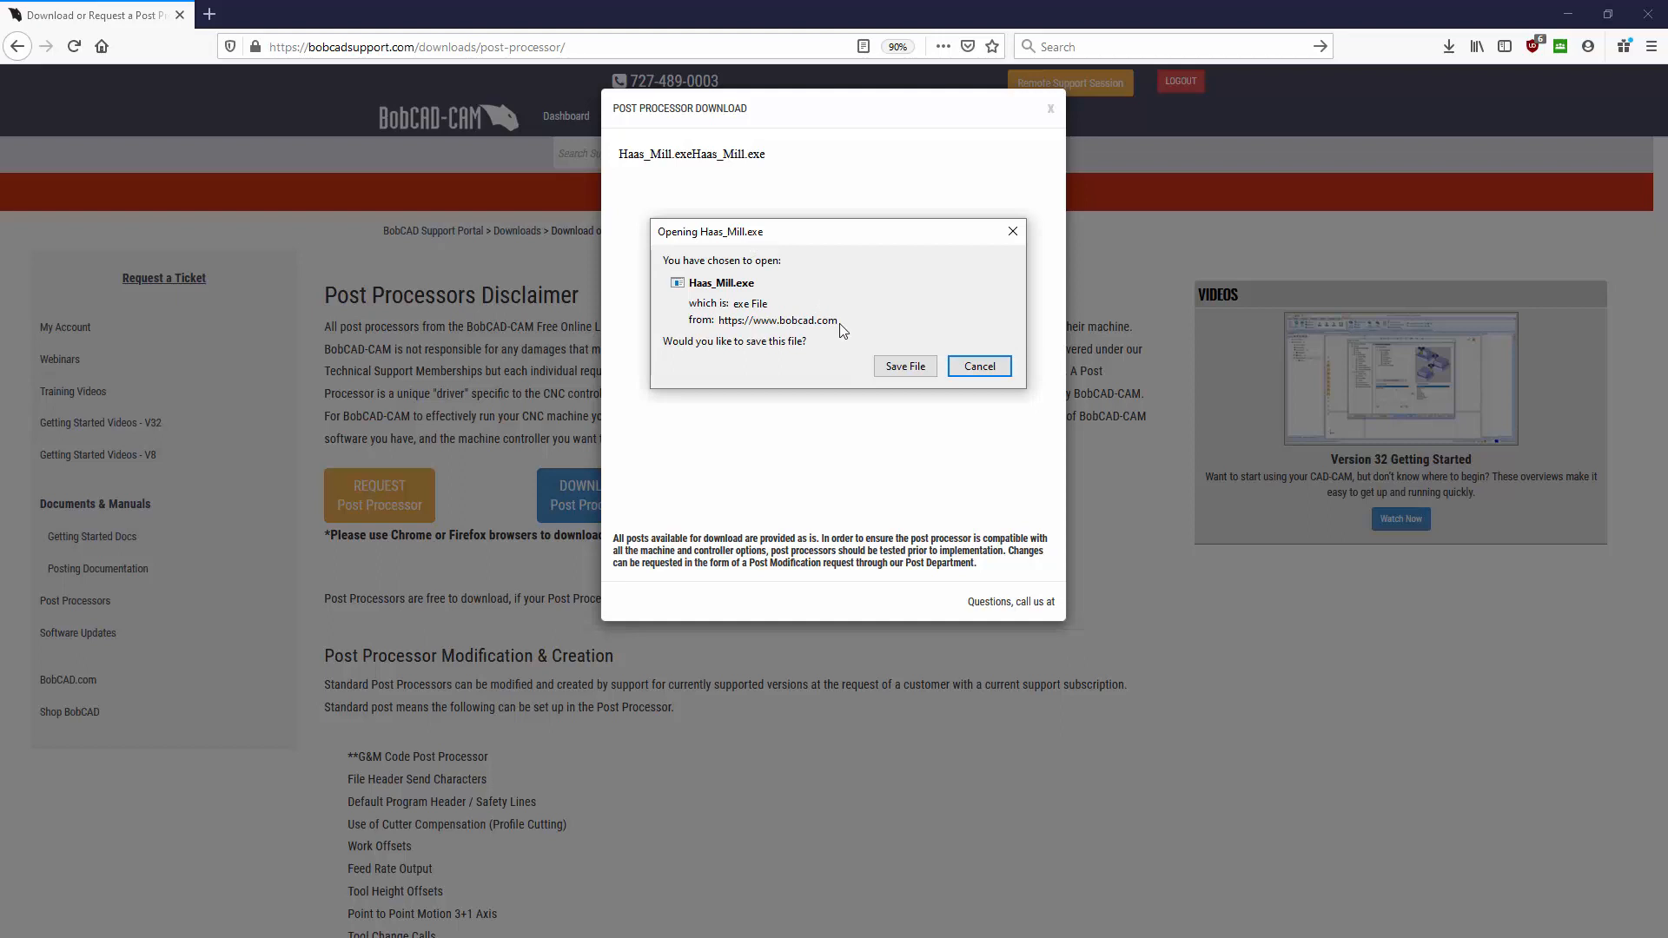
click(900, 367)
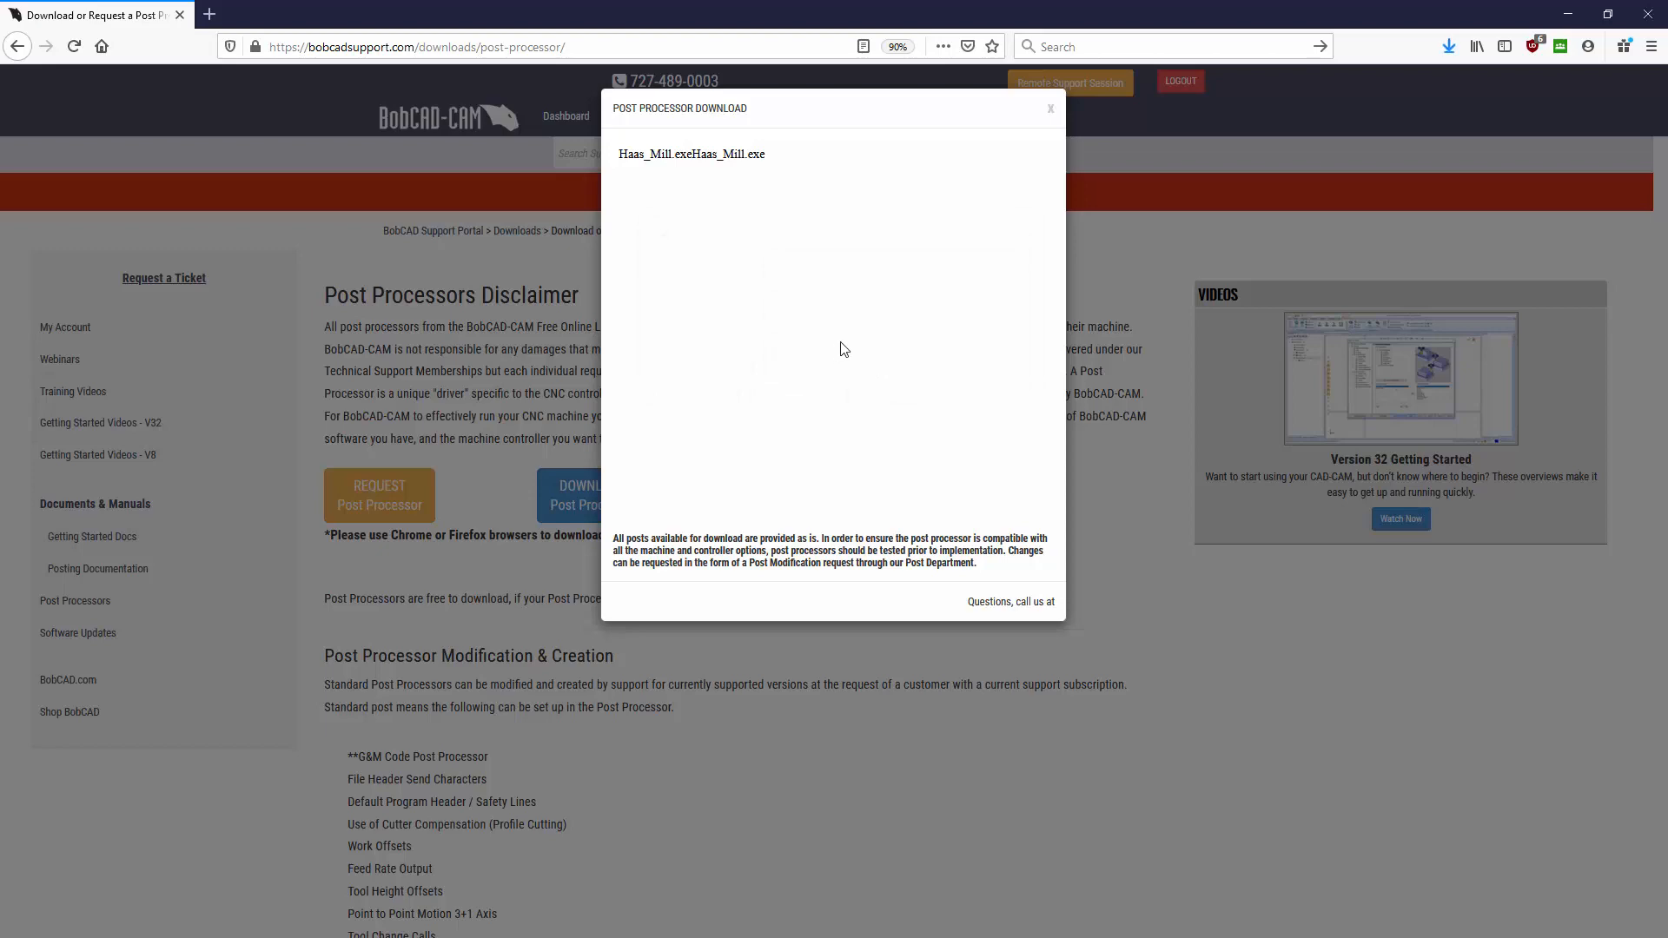
click(1050, 110)
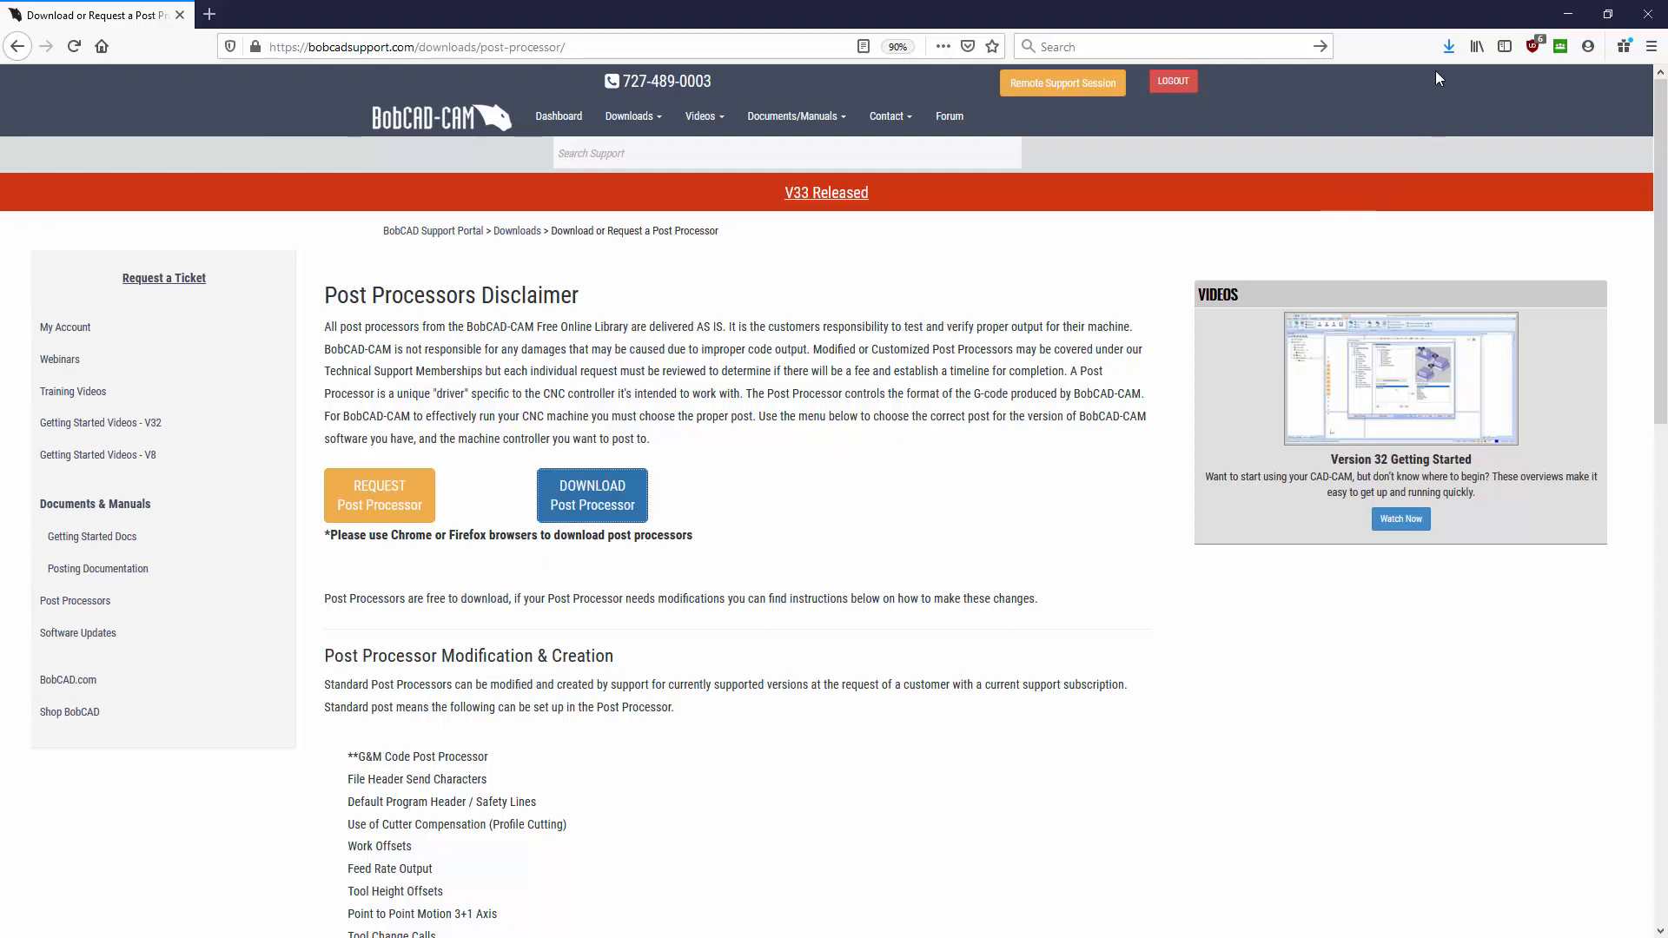
- Launch Haas_Mill.exe from Firefox's recent downloads list
click(1445, 47)
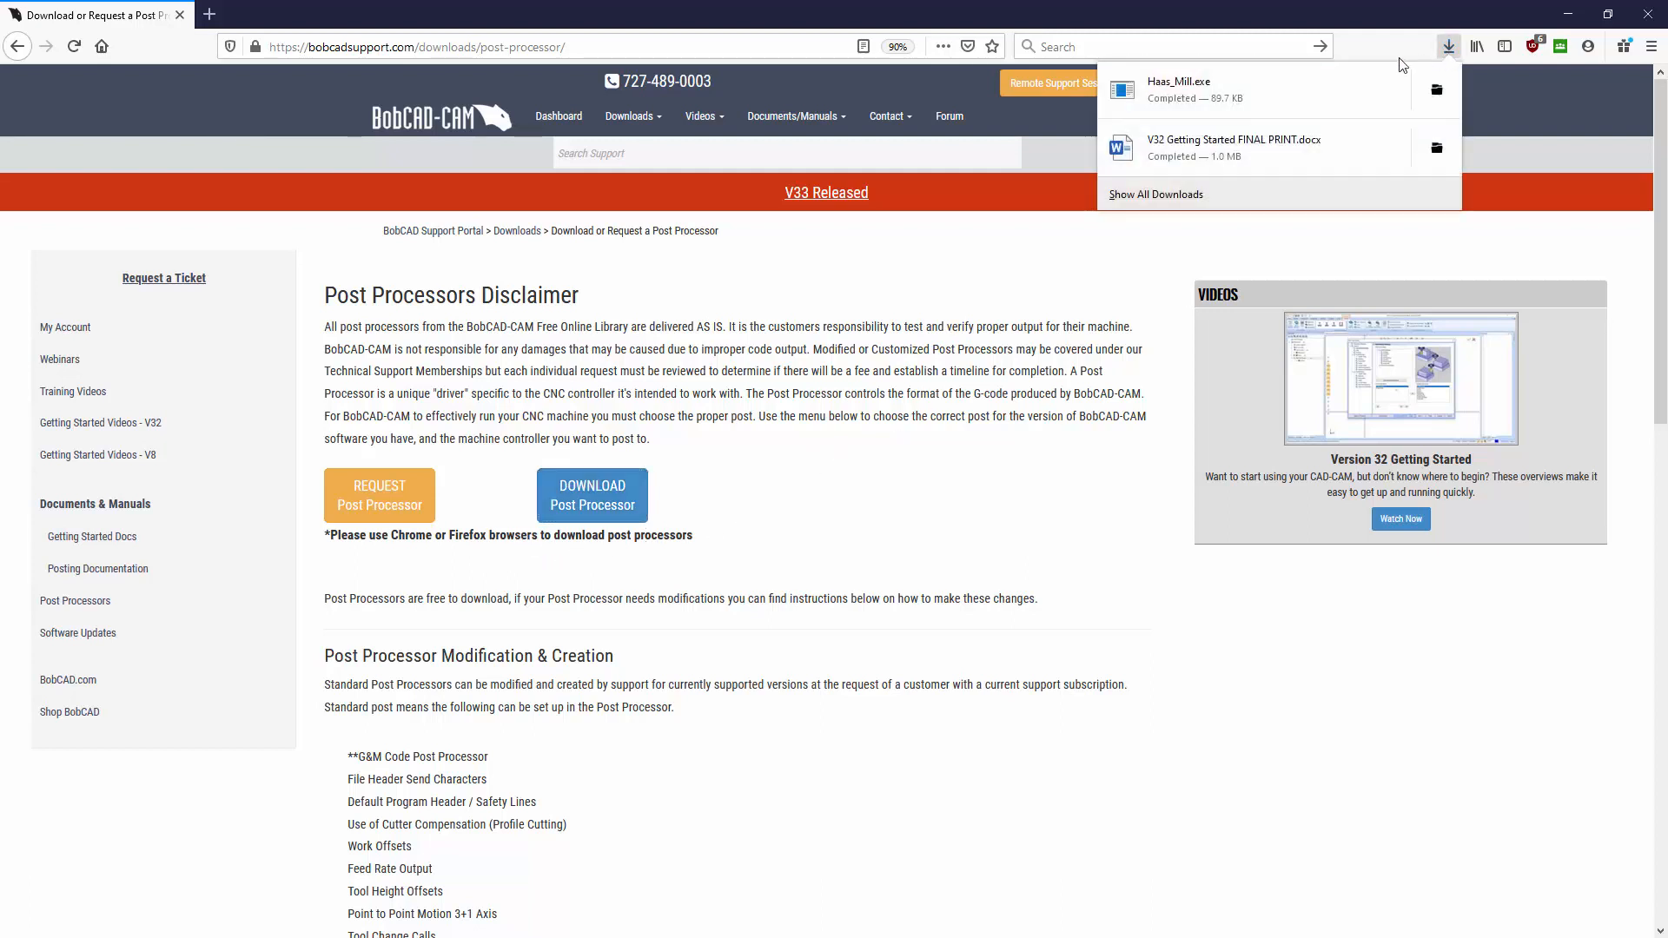
click(1220, 96)
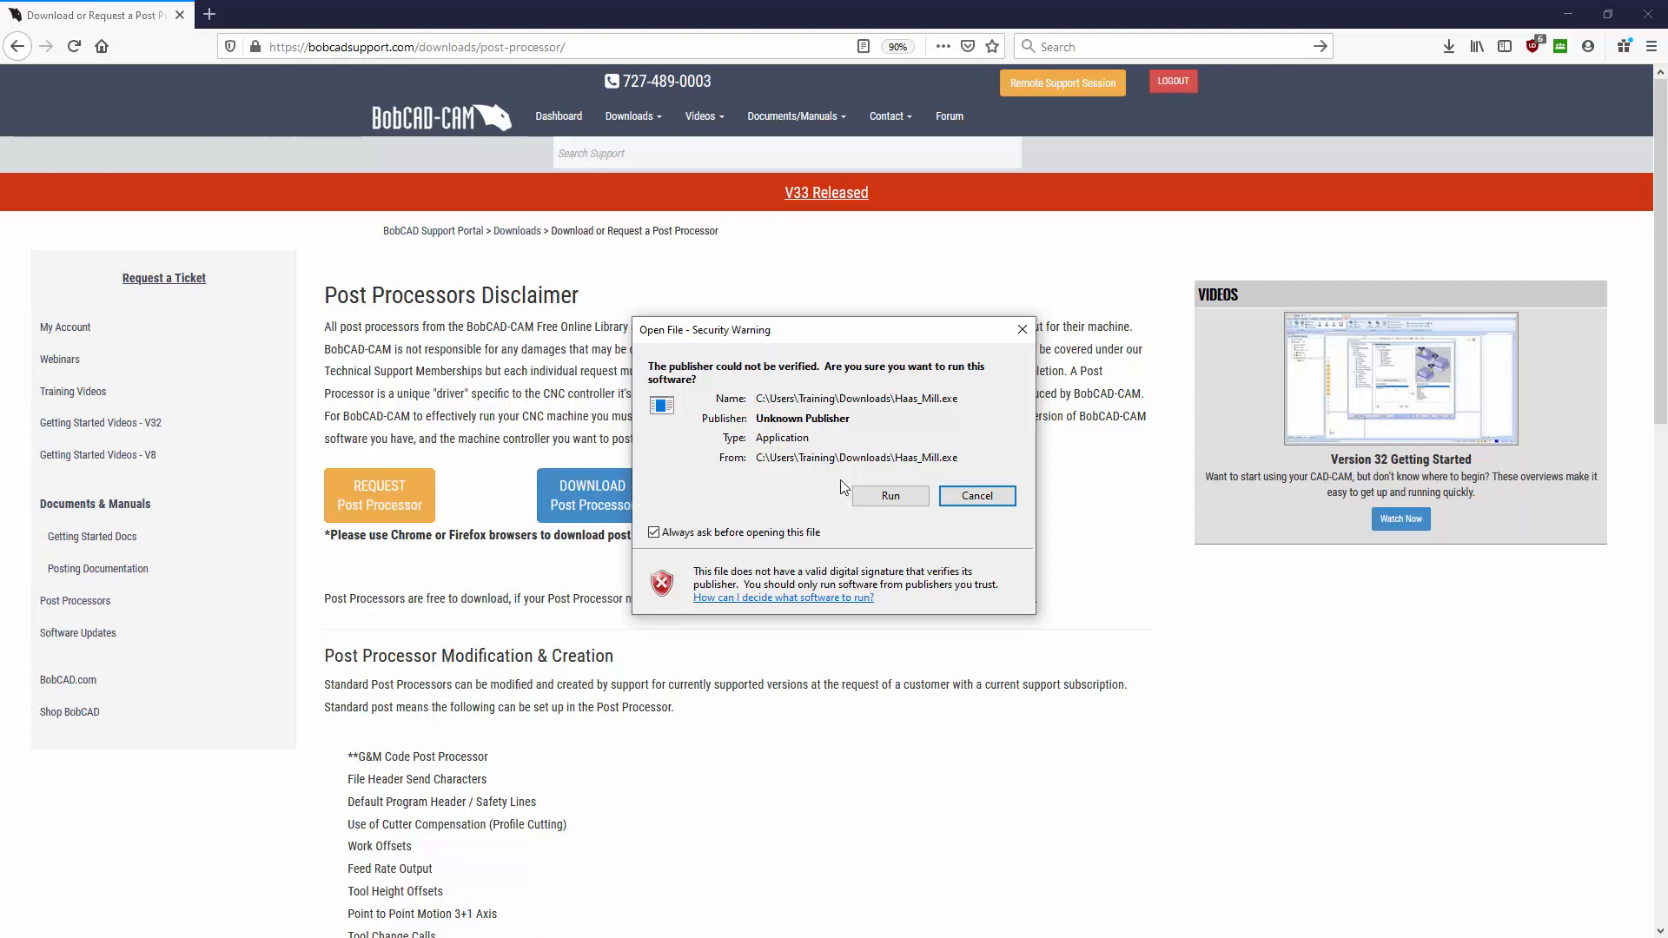
- Run the Haas_Mill installer for BobCAD-CAM V33 only, then minimize Firefox
click(888, 497)
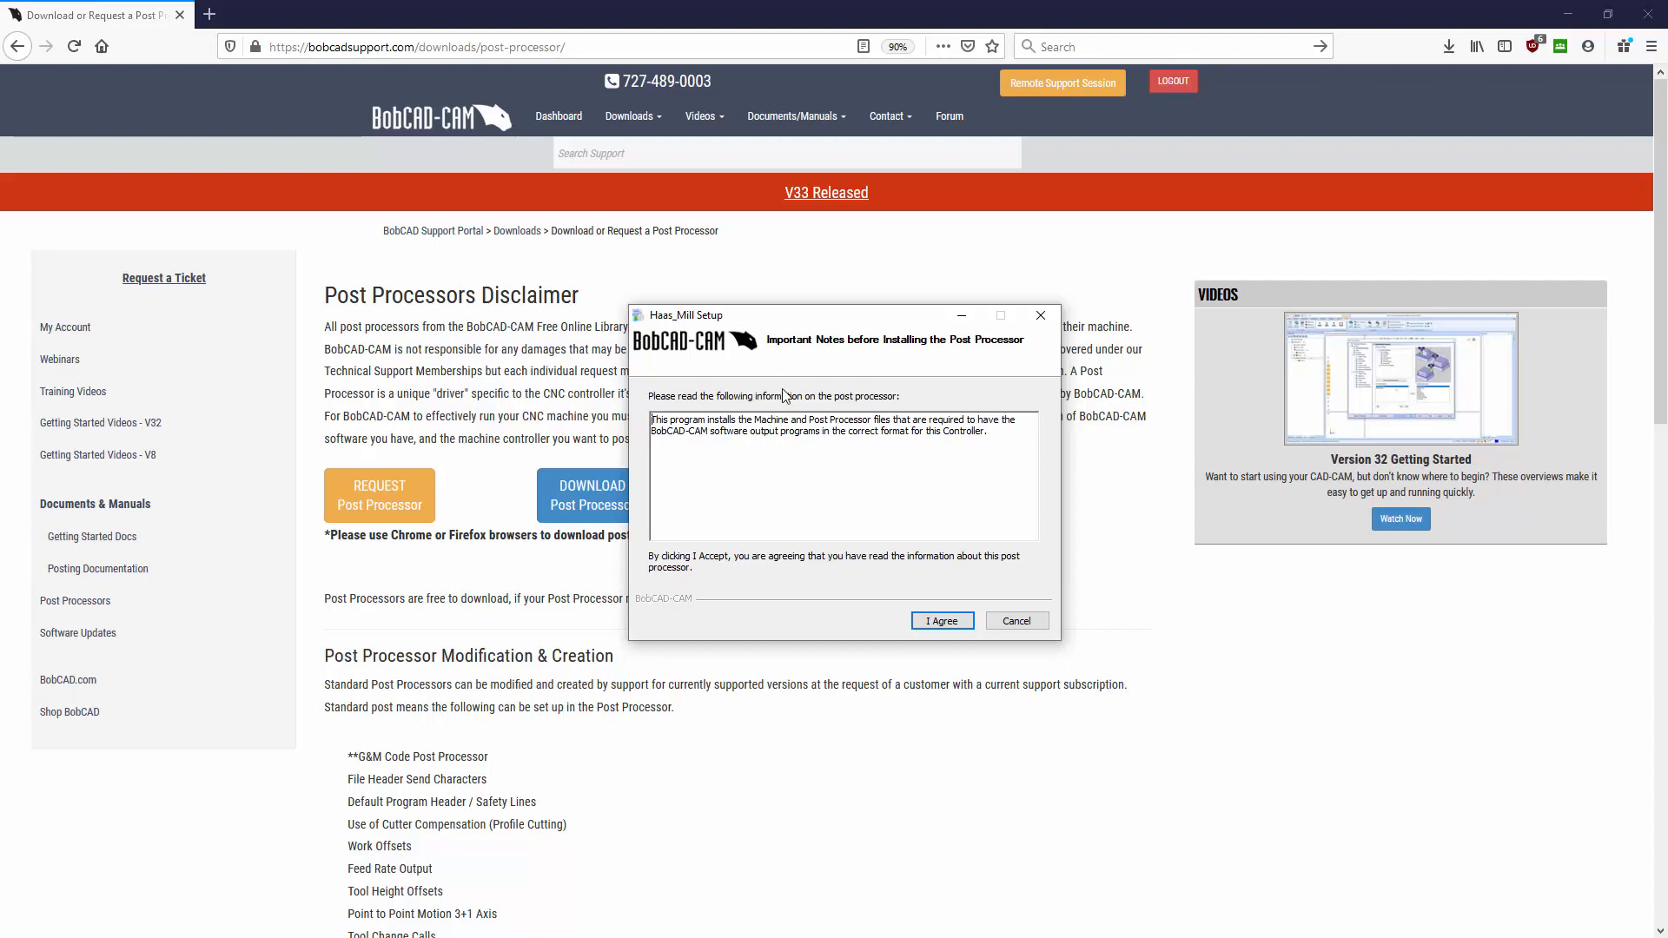
click(936, 622)
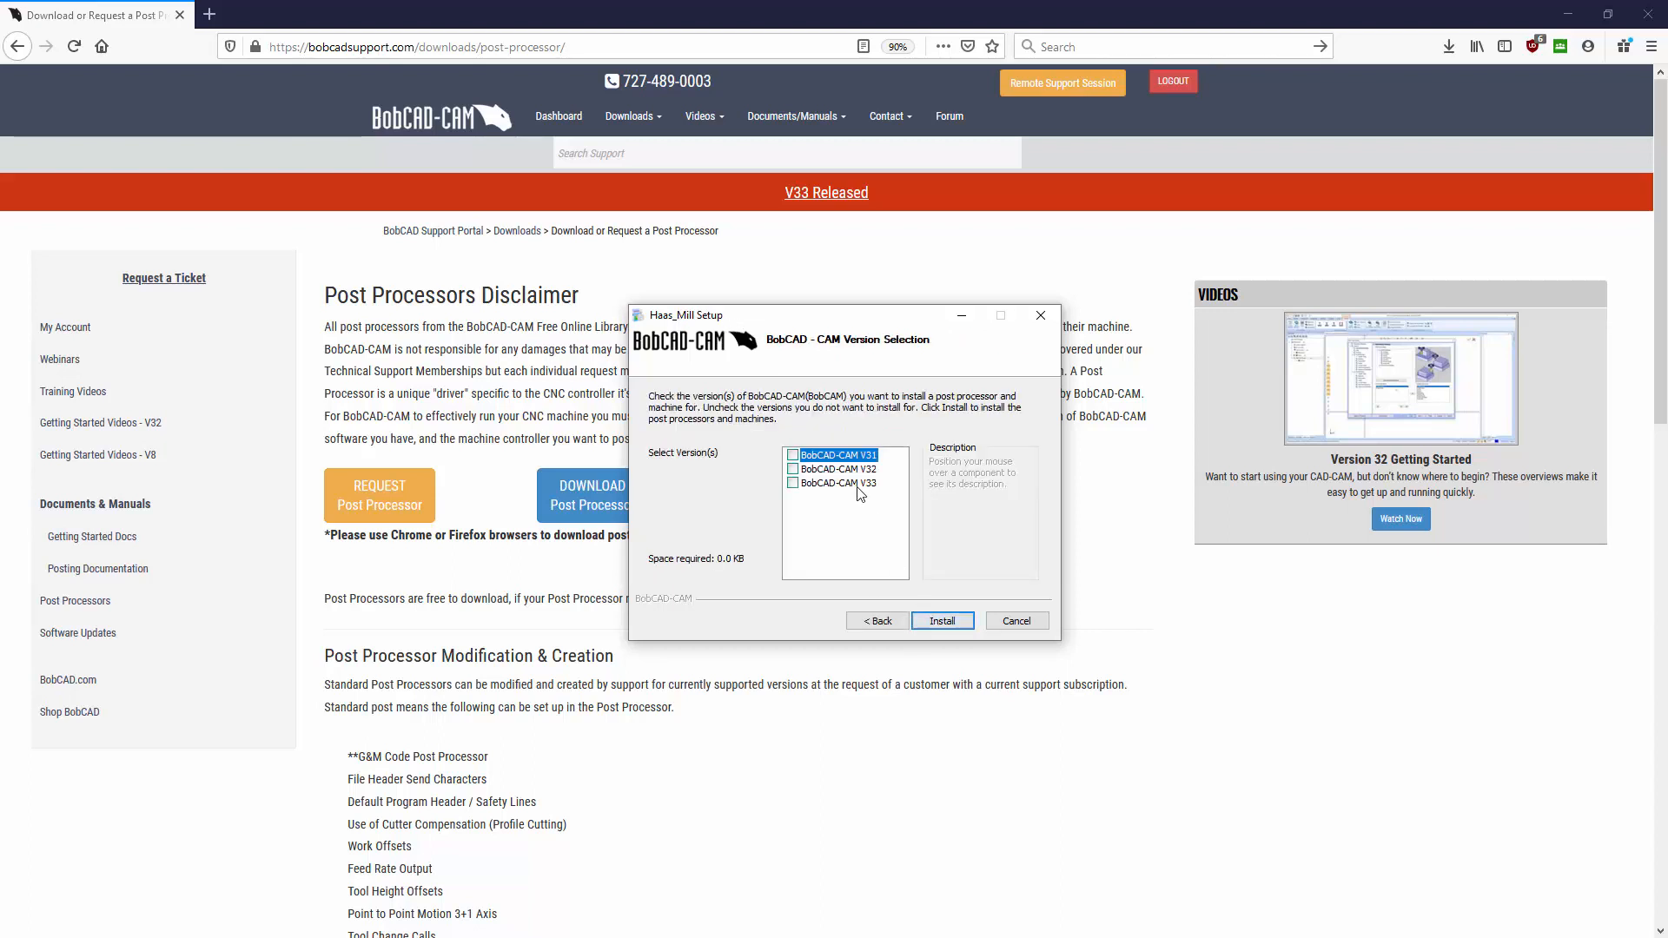
click(792, 483)
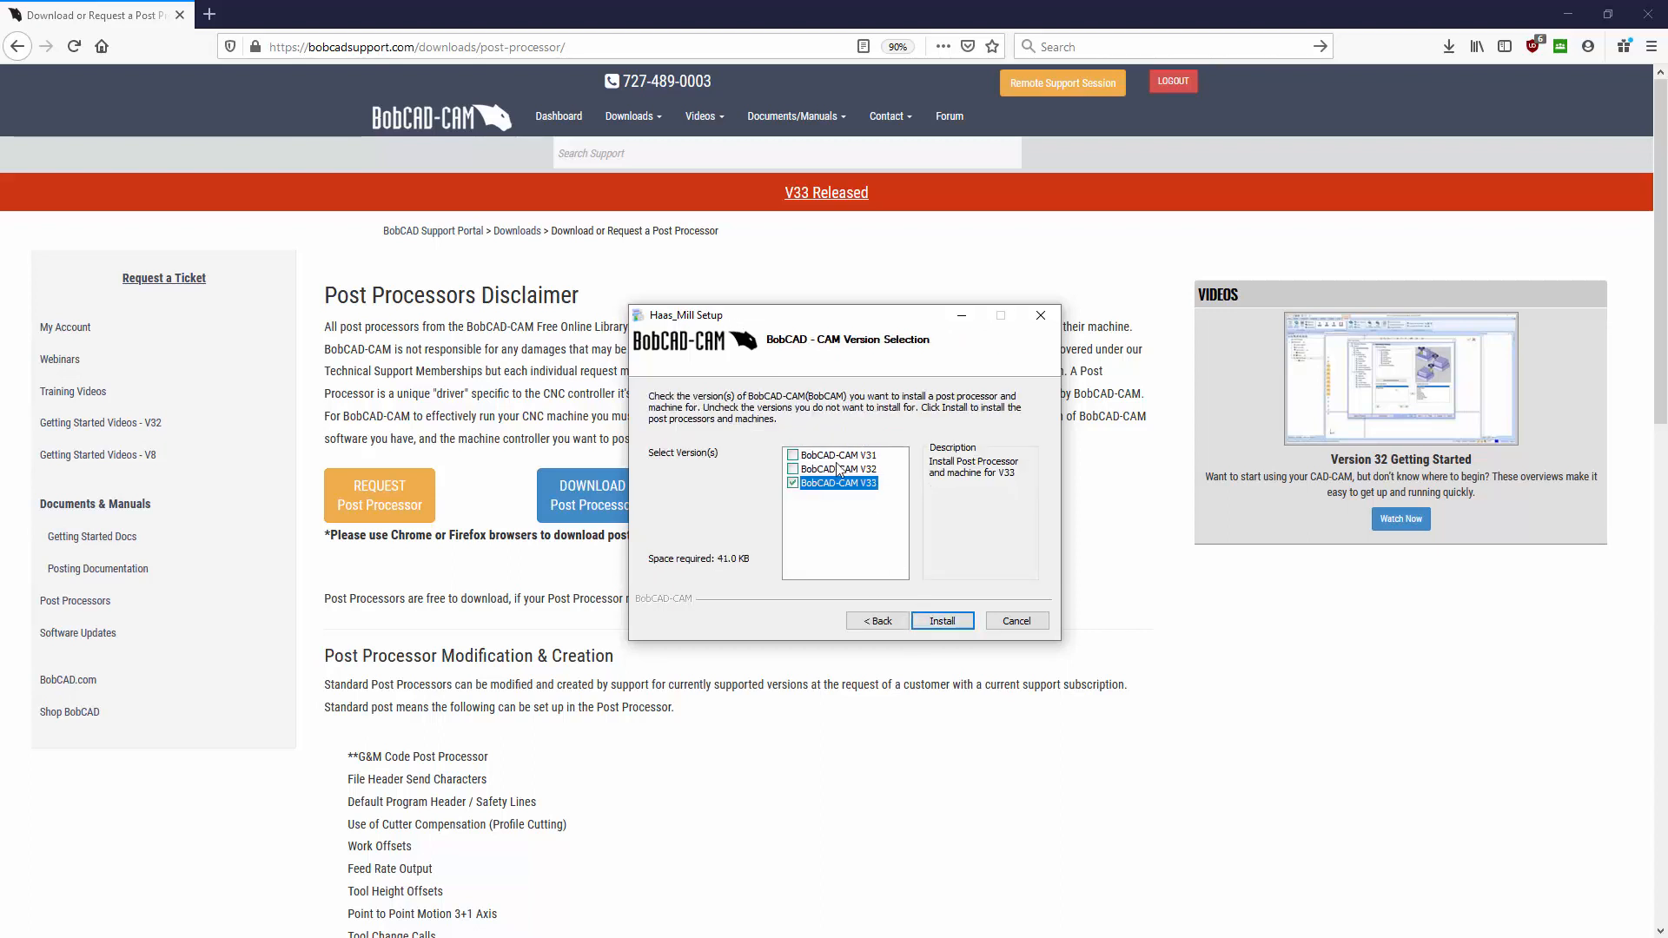
click(941, 622)
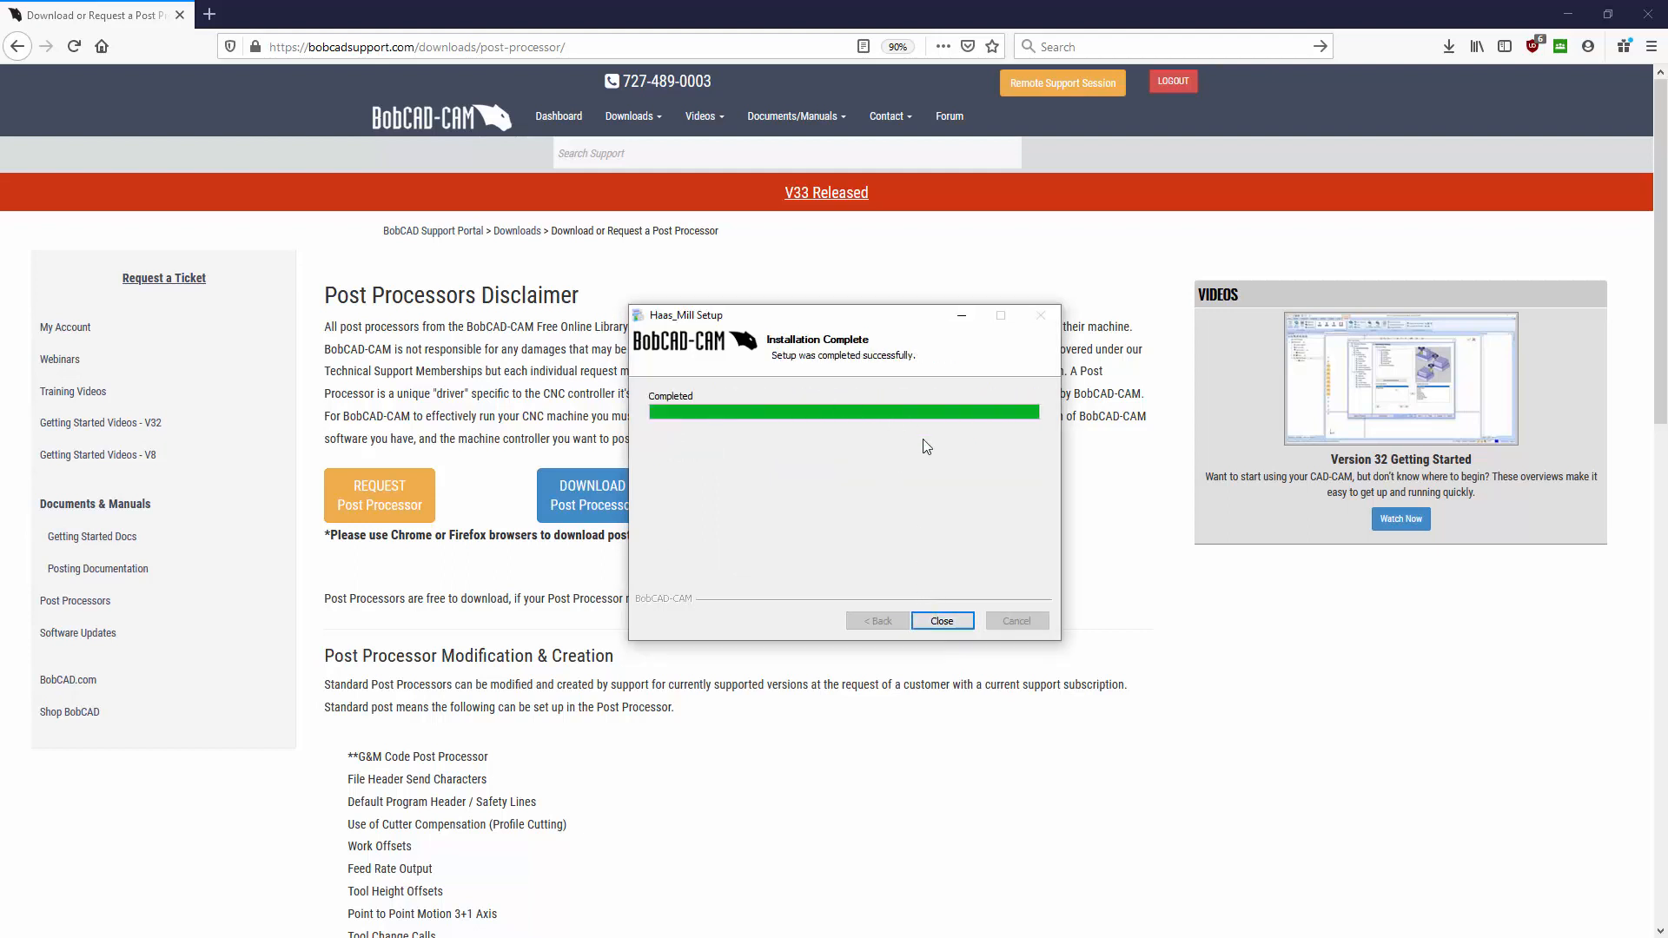
click(939, 621)
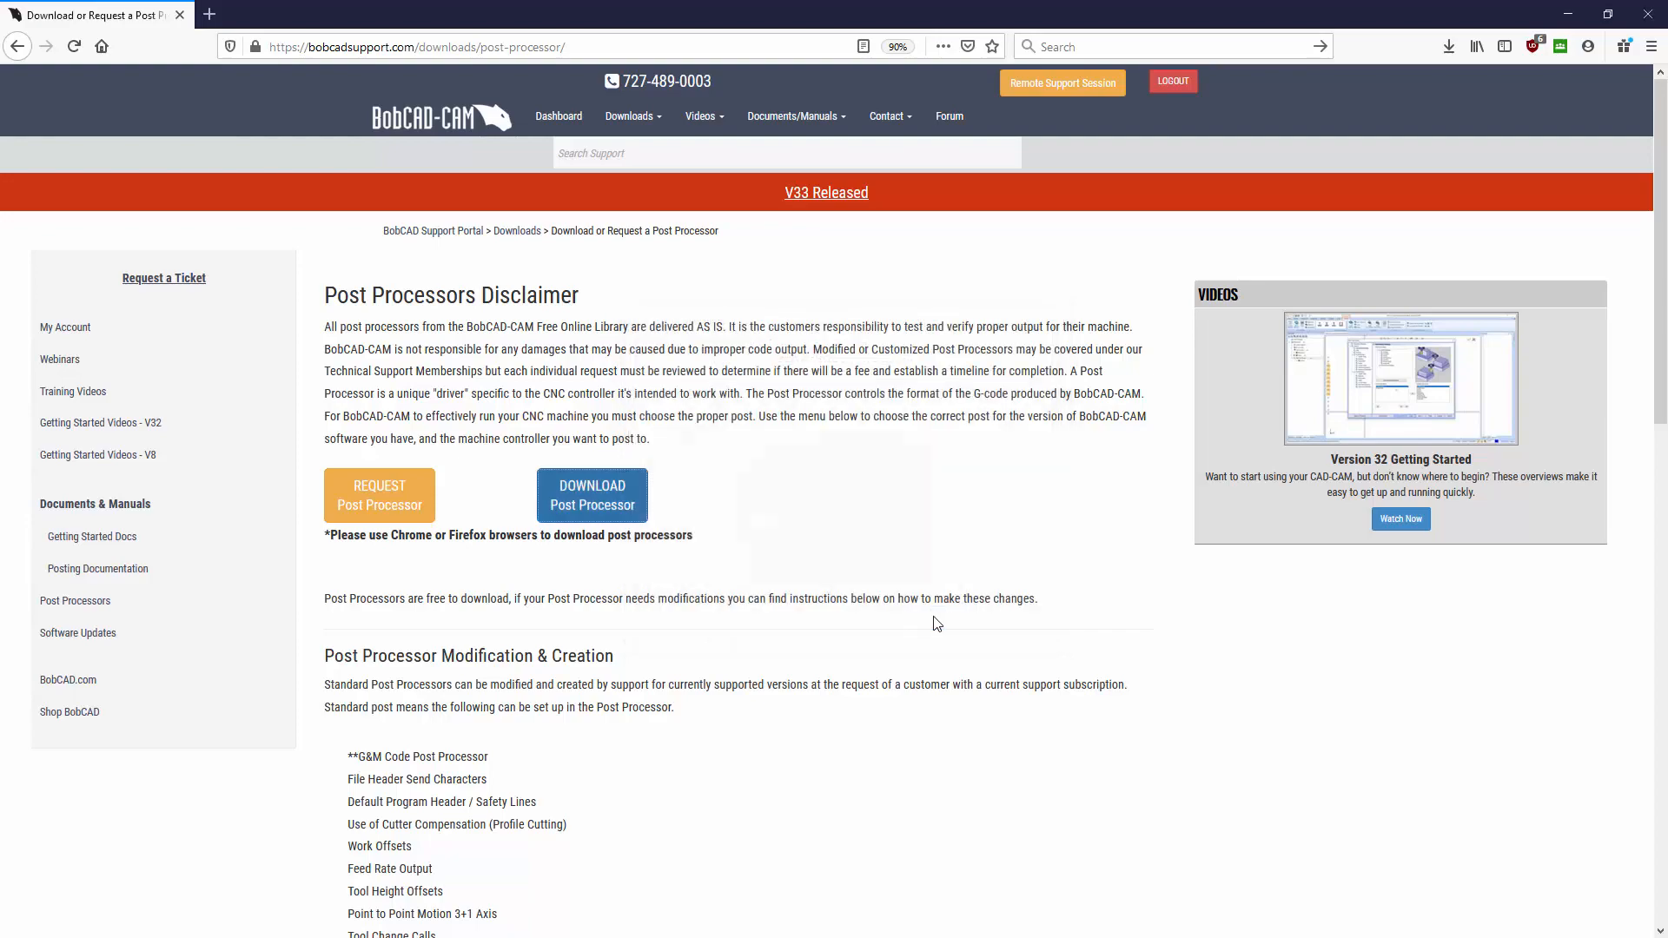
click(1568, 14)
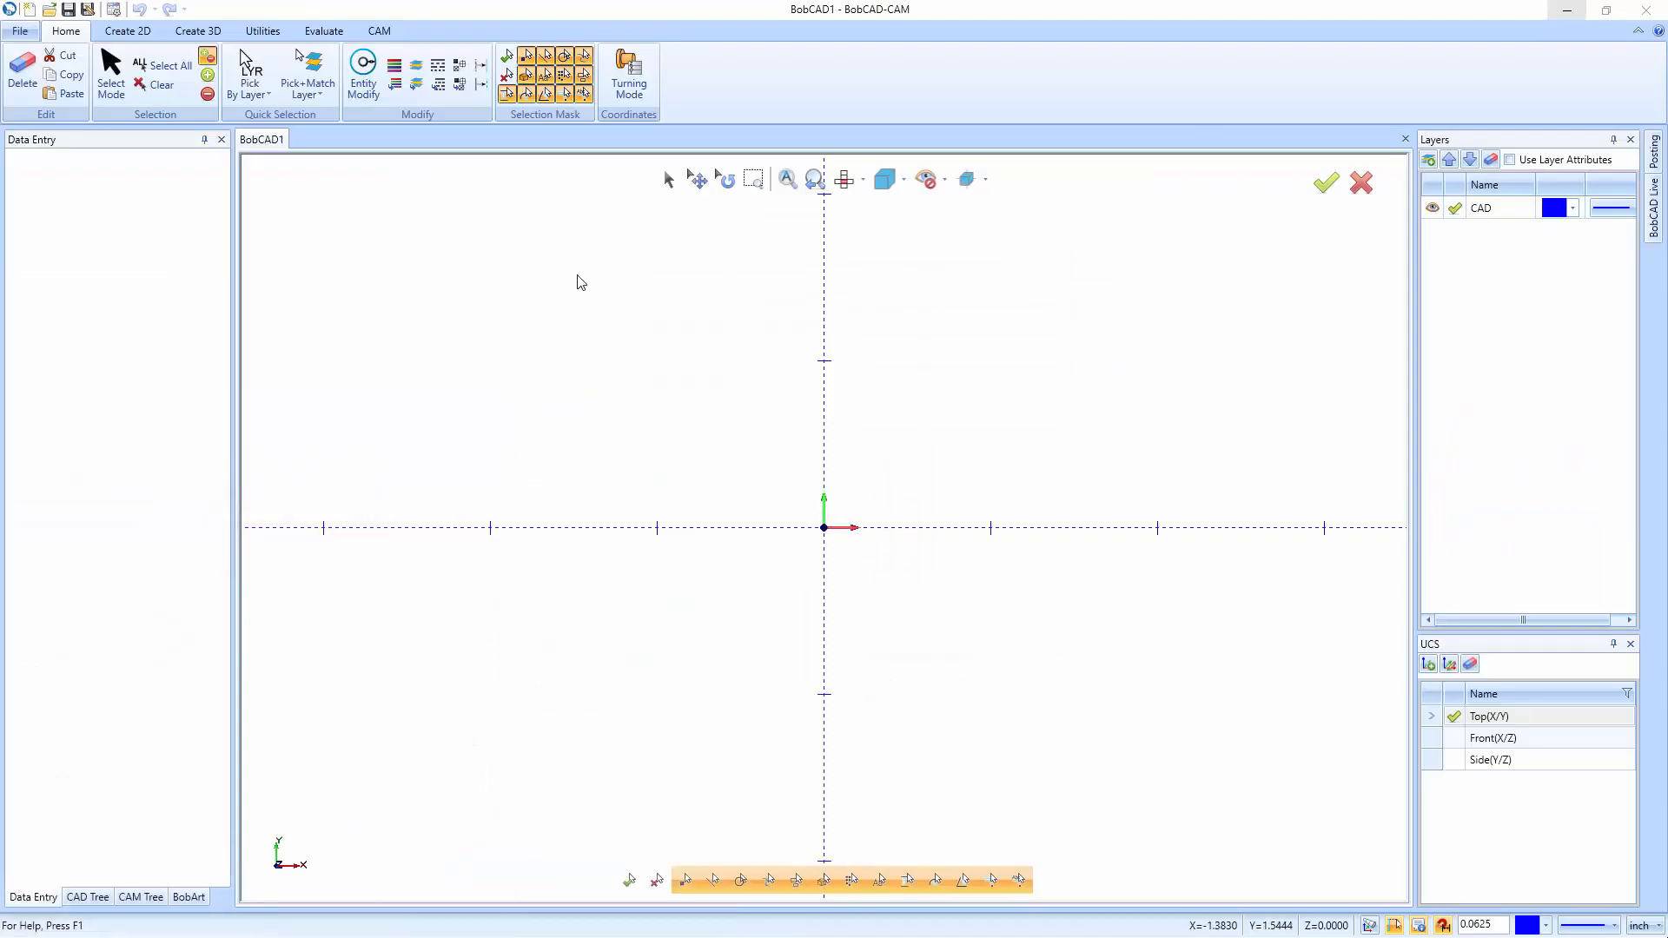
- In CAM Defaults' Current Settings, set Make to Haas_Mill, check Posting, and apply
click(151, 899)
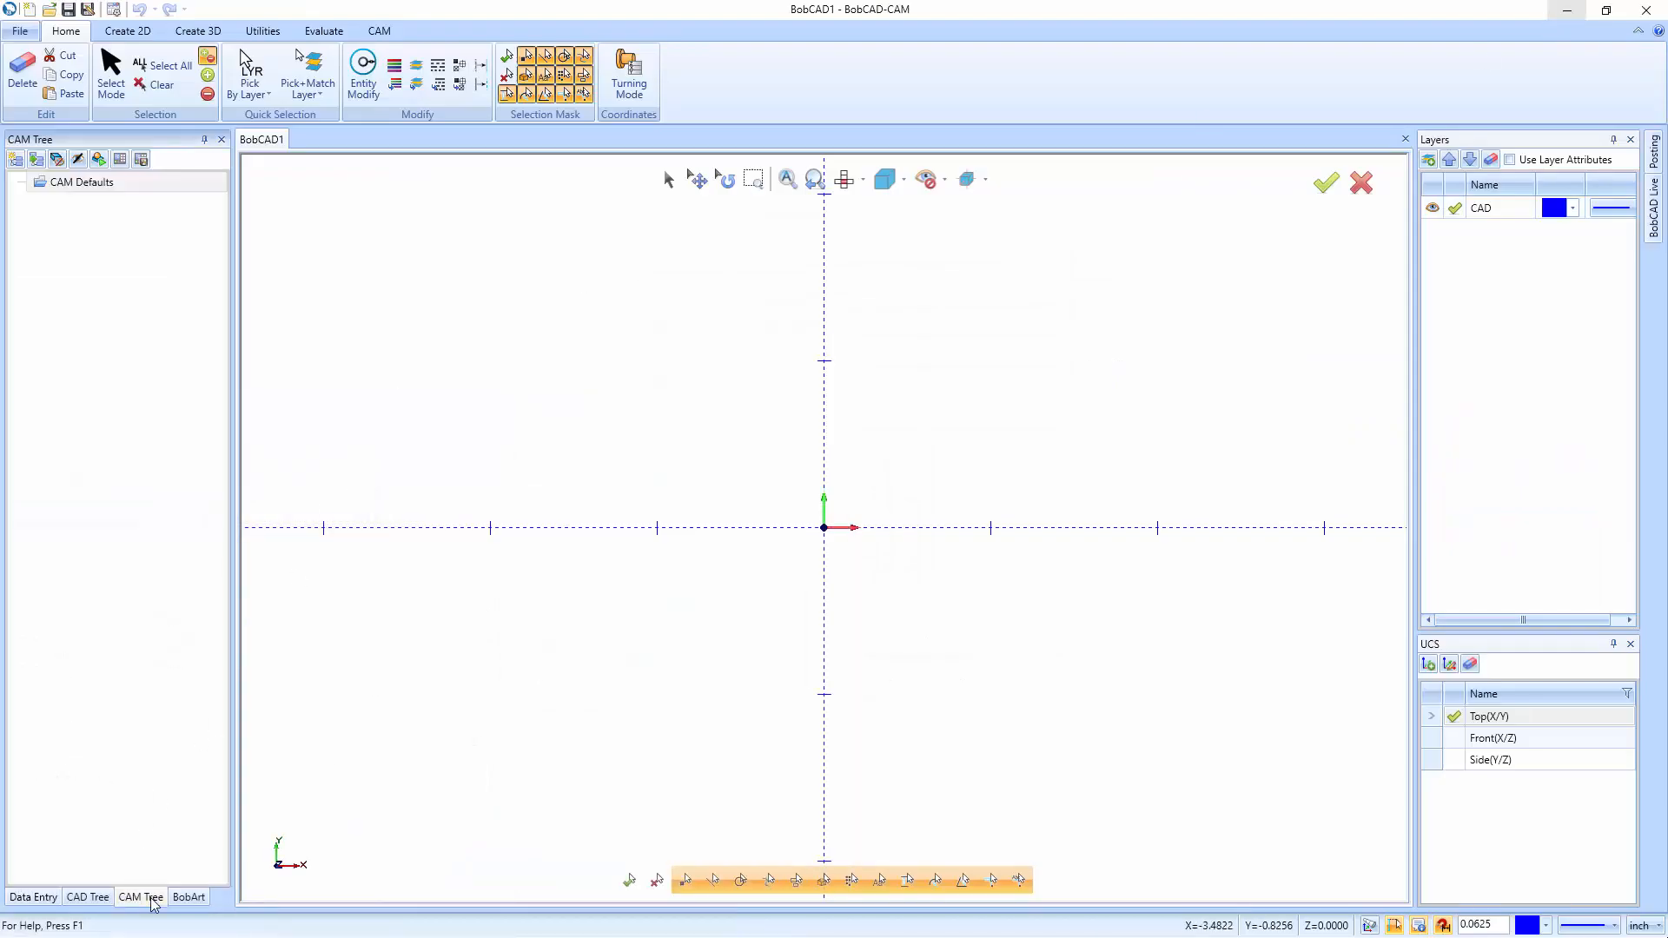
right_click(87, 183)
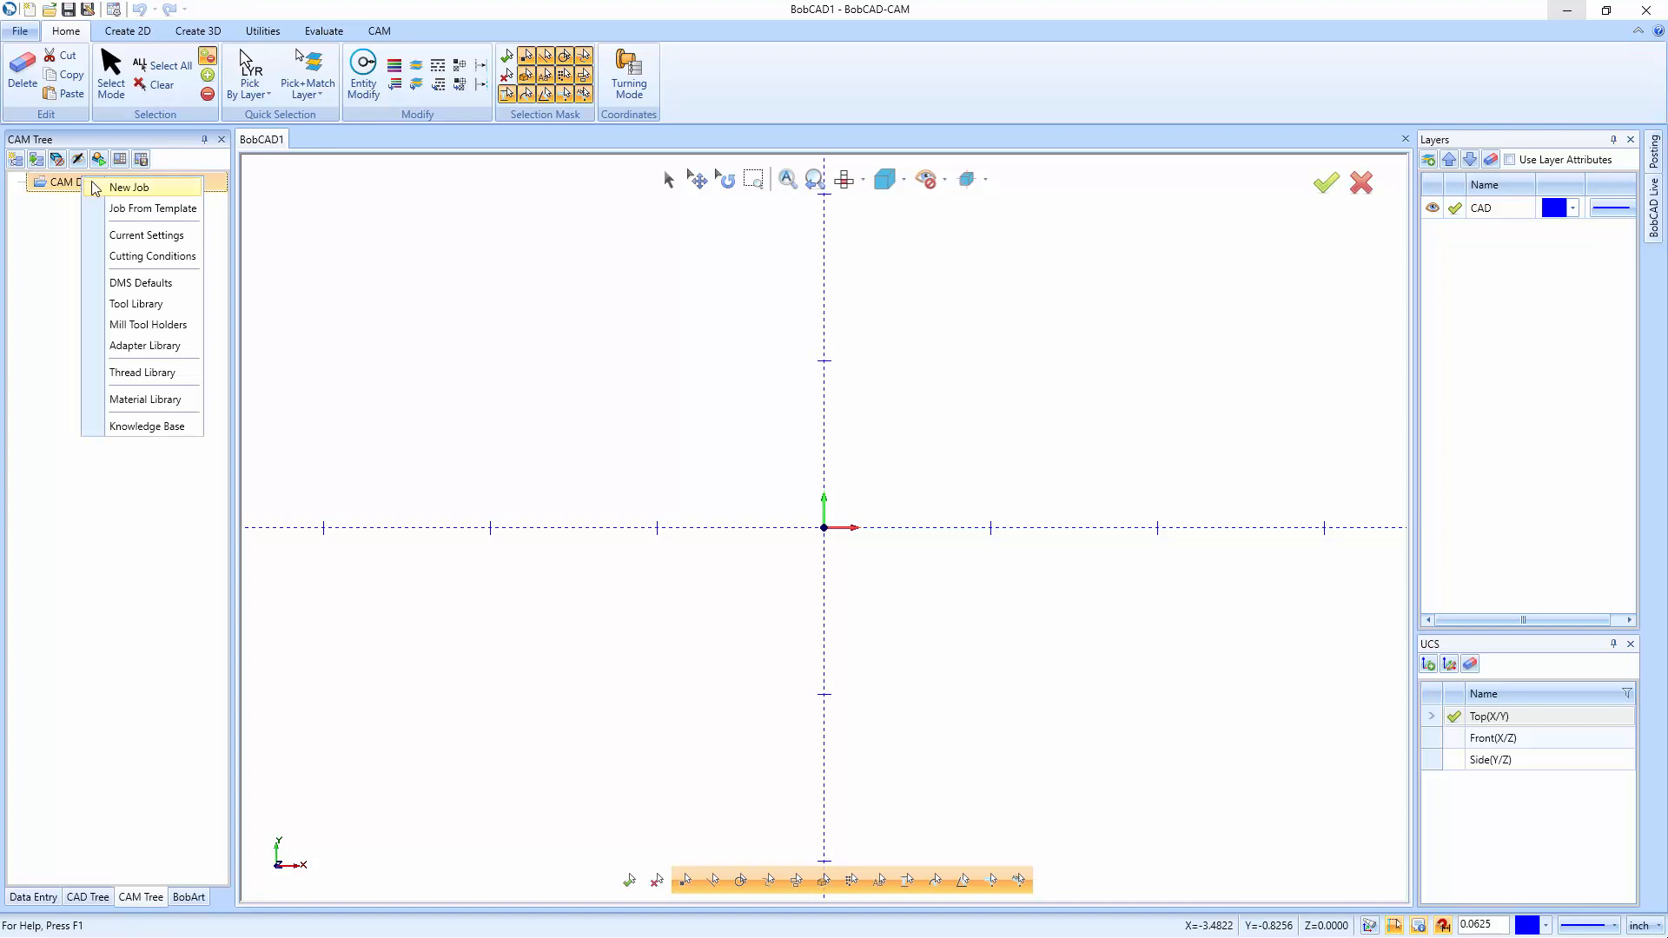
click(122, 236)
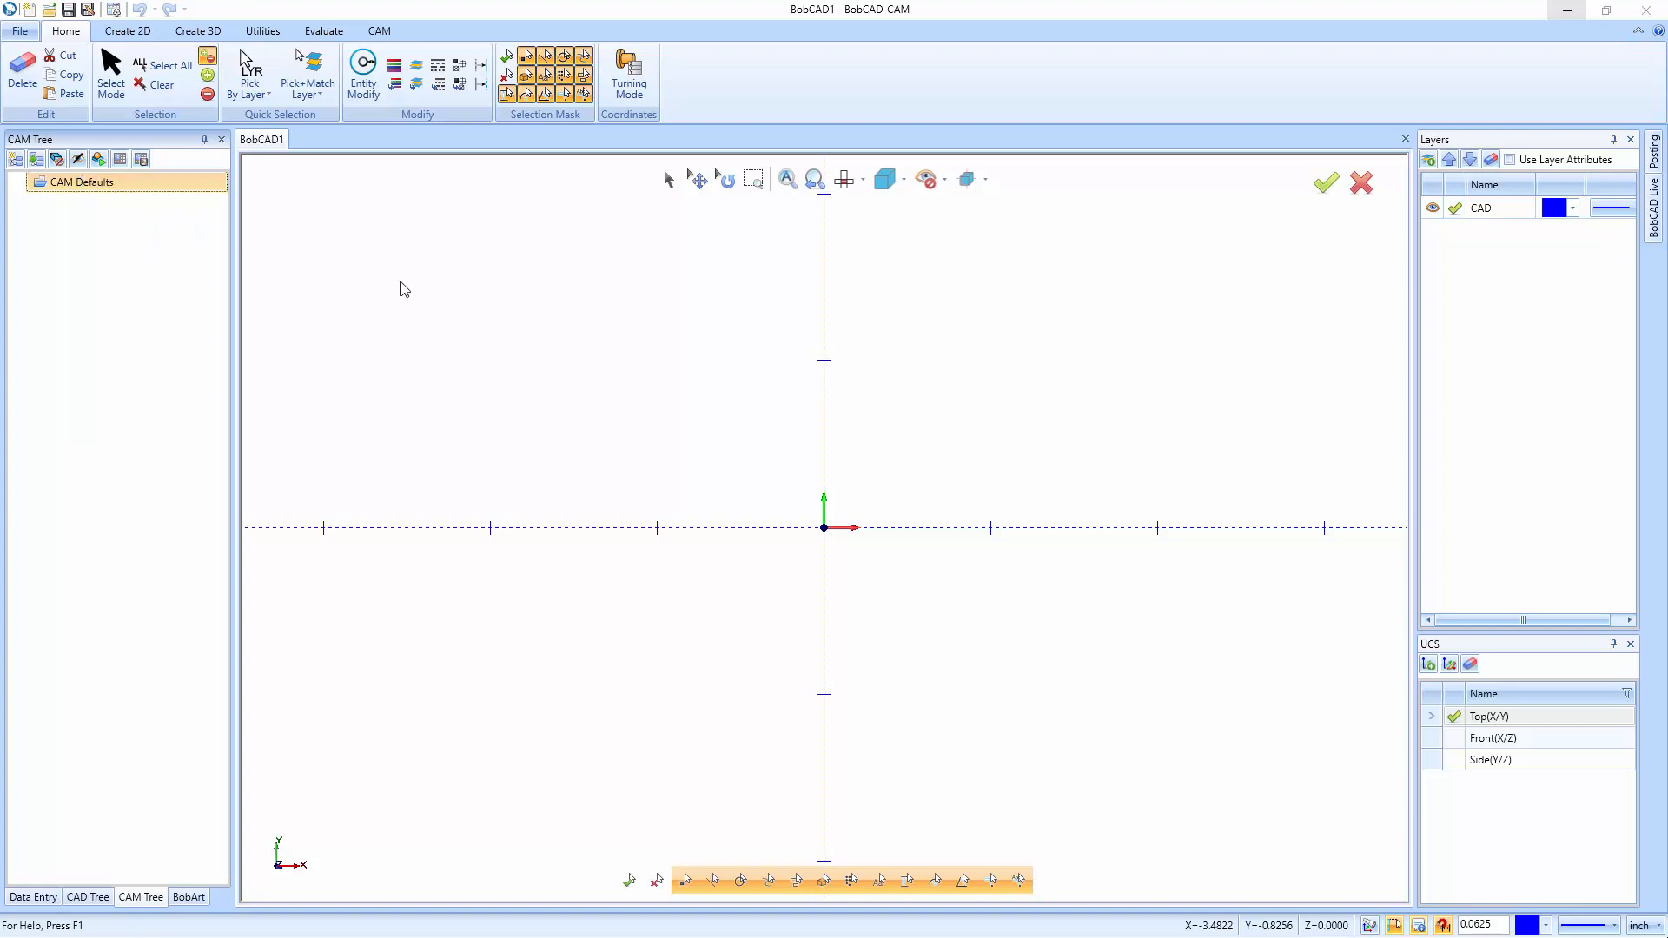
click(740, 273)
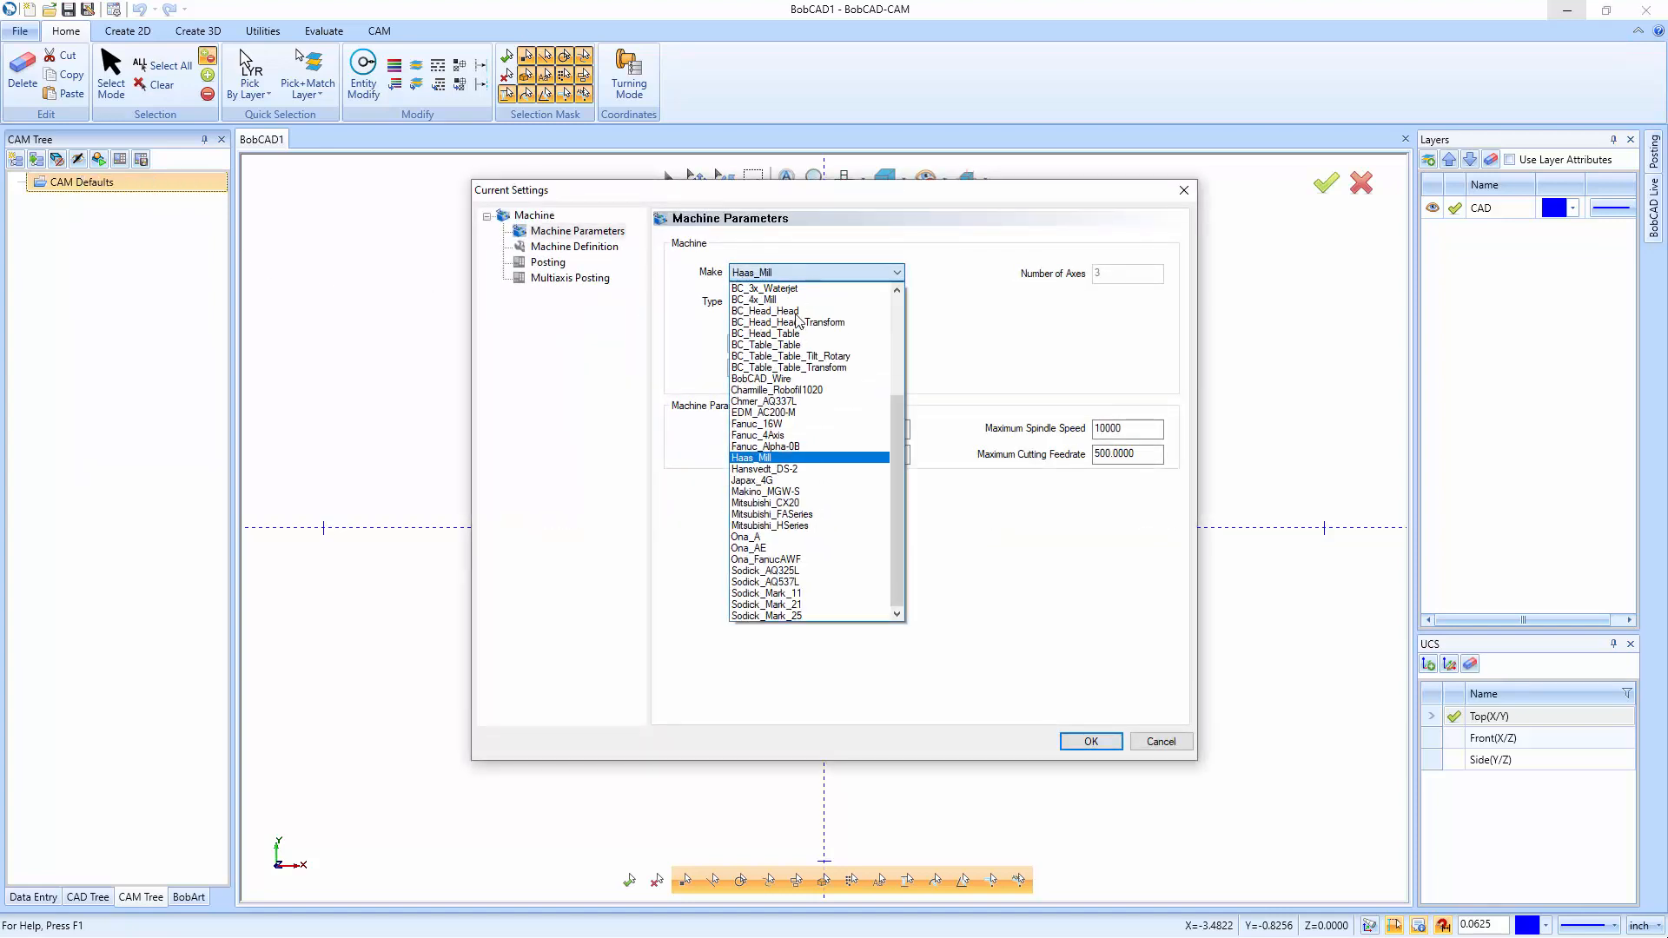
click(784, 459)
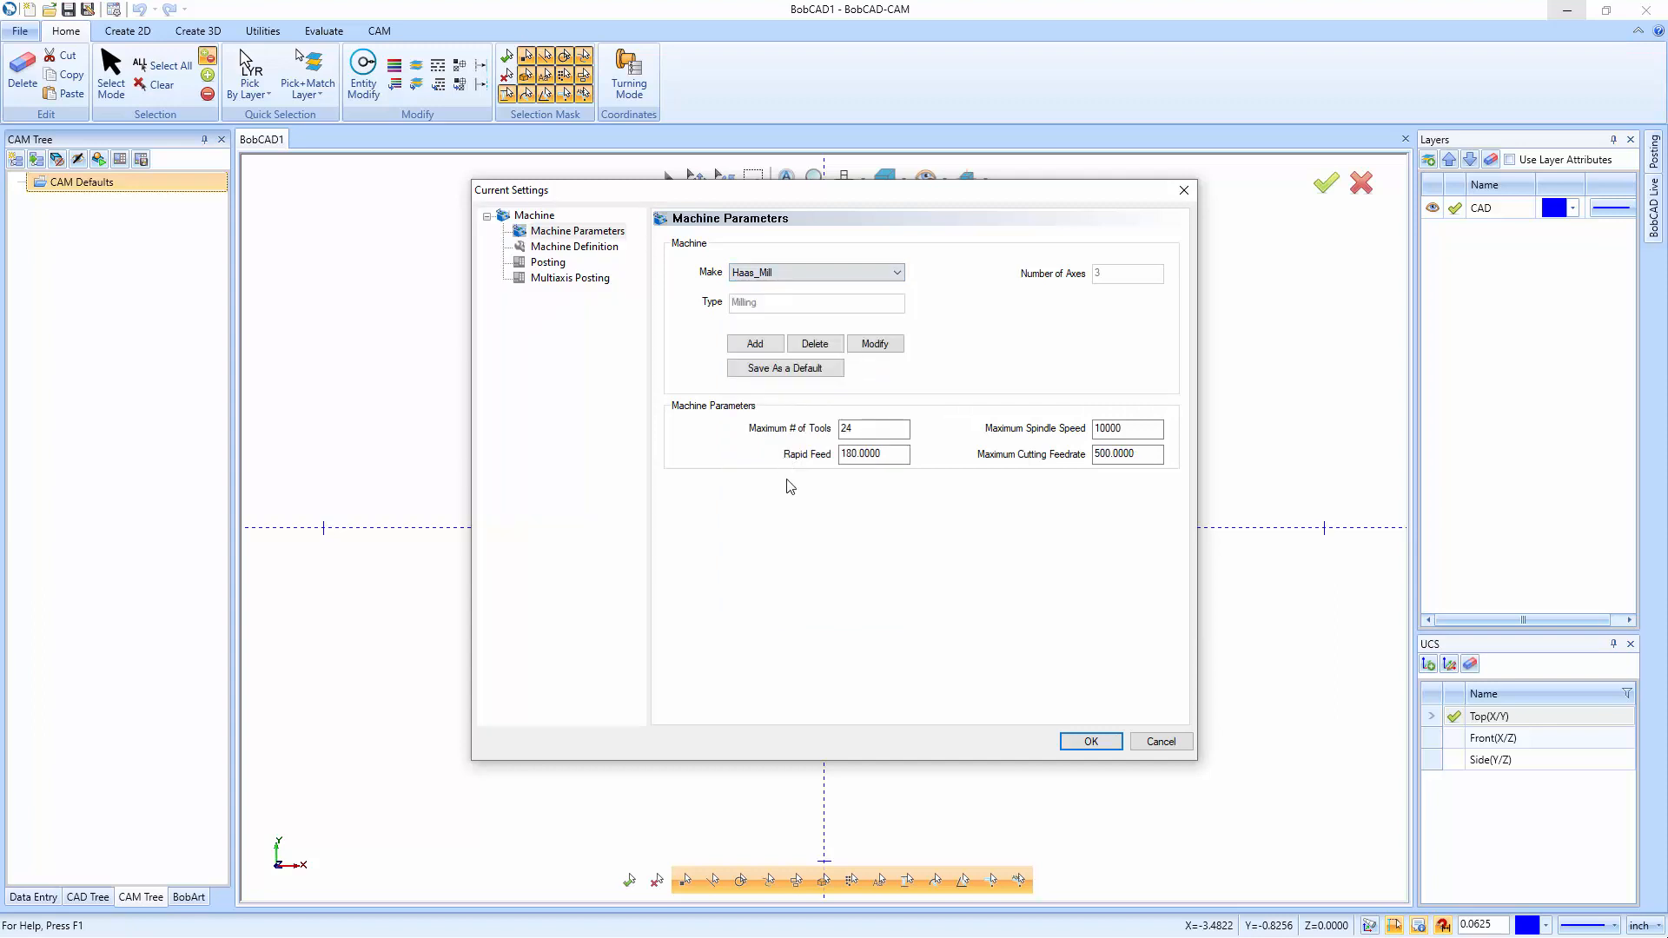
click(548, 263)
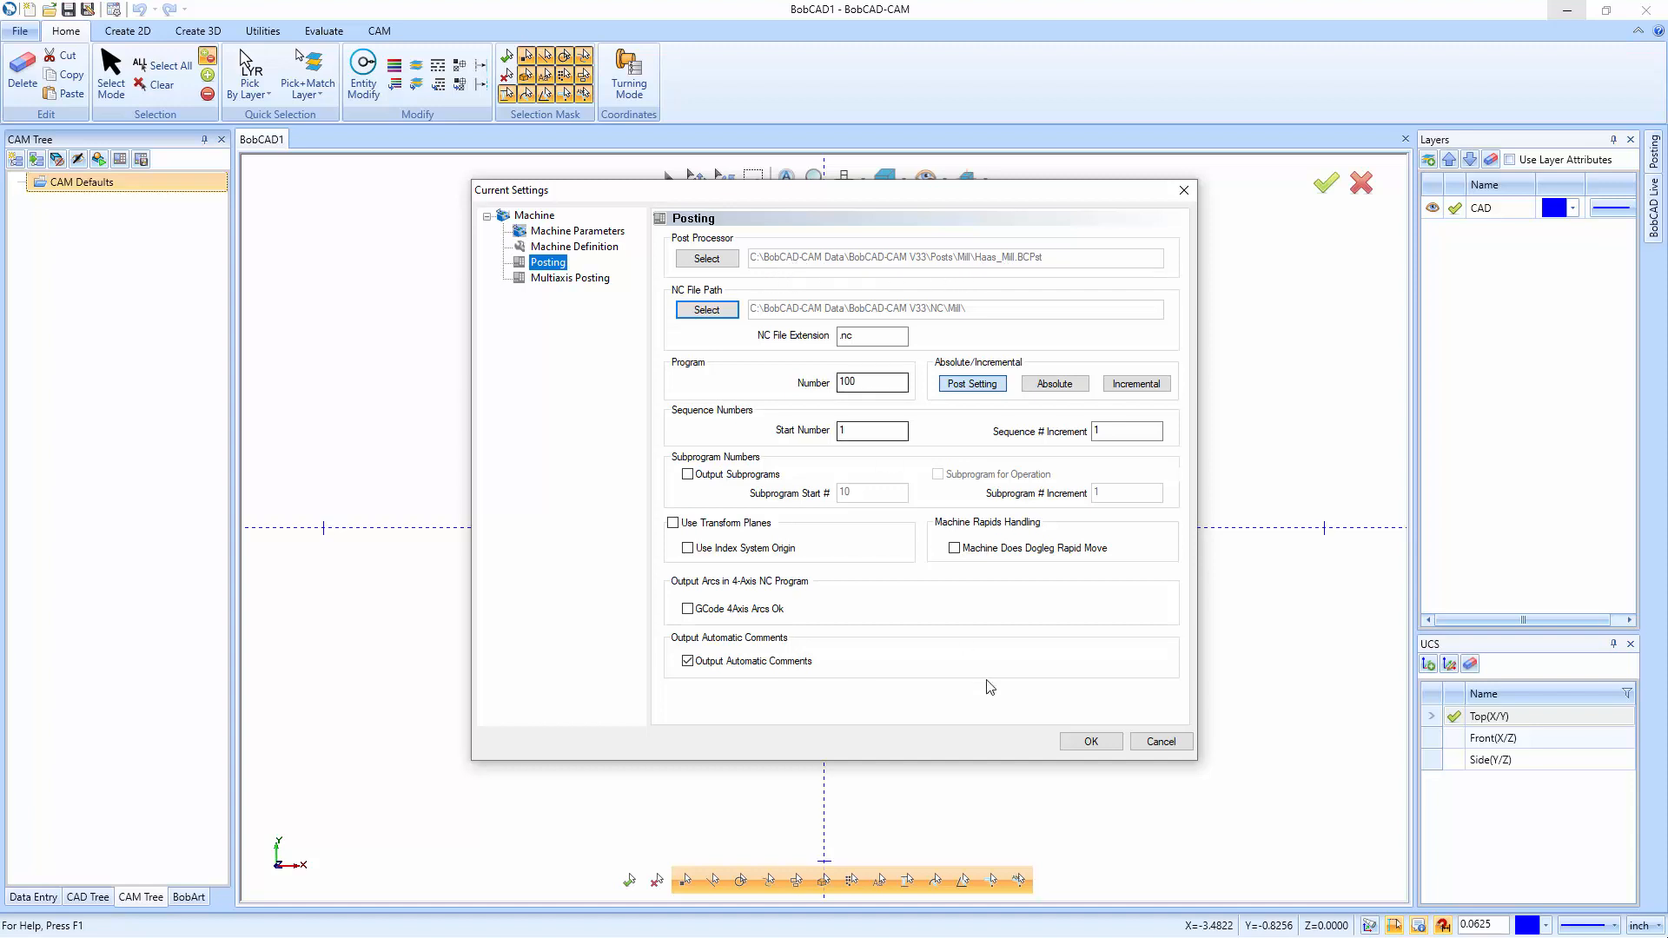
click(1086, 742)
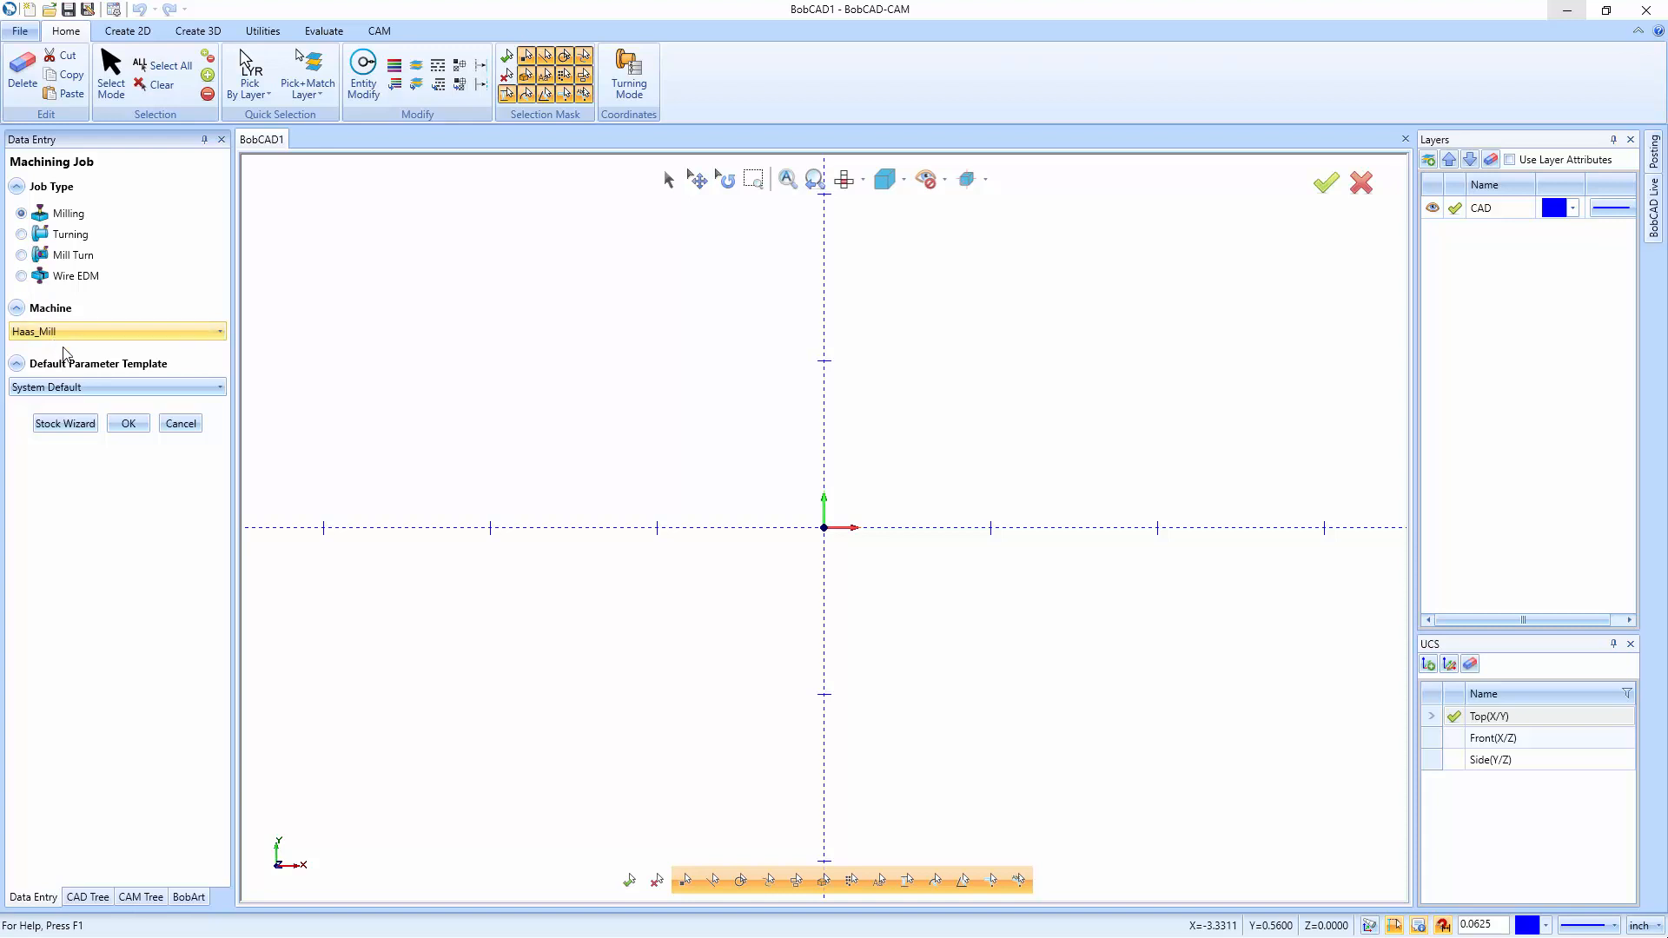
- Cancel the new Machining Job after confirming it defaults to Haas_Mill
click(180, 423)
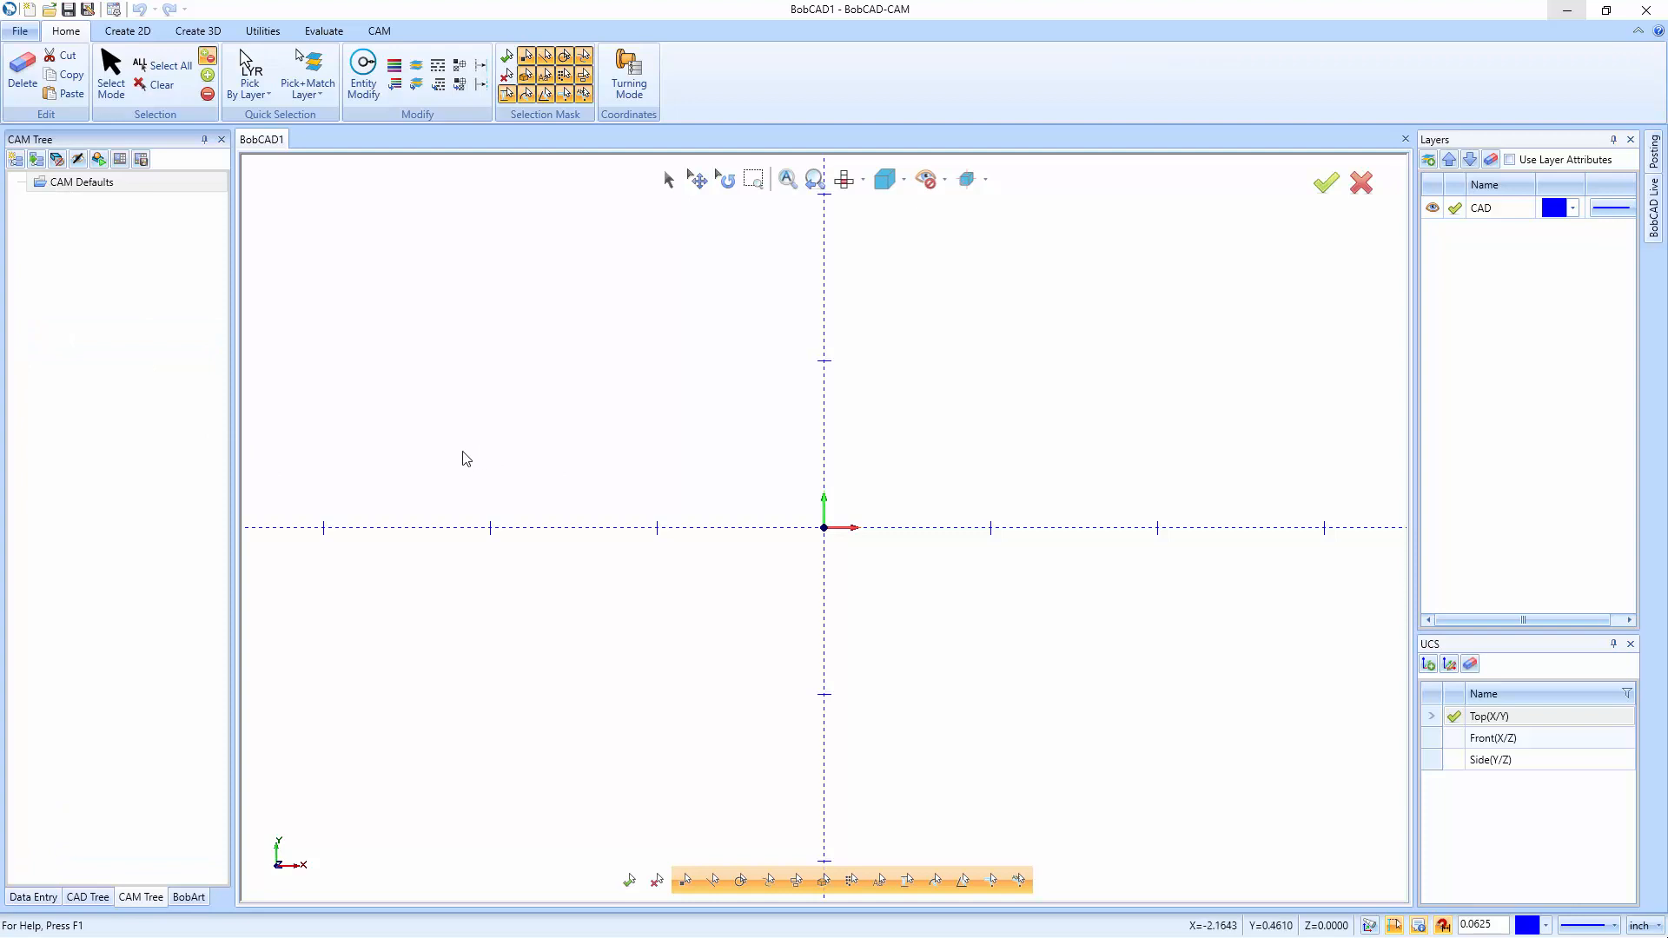